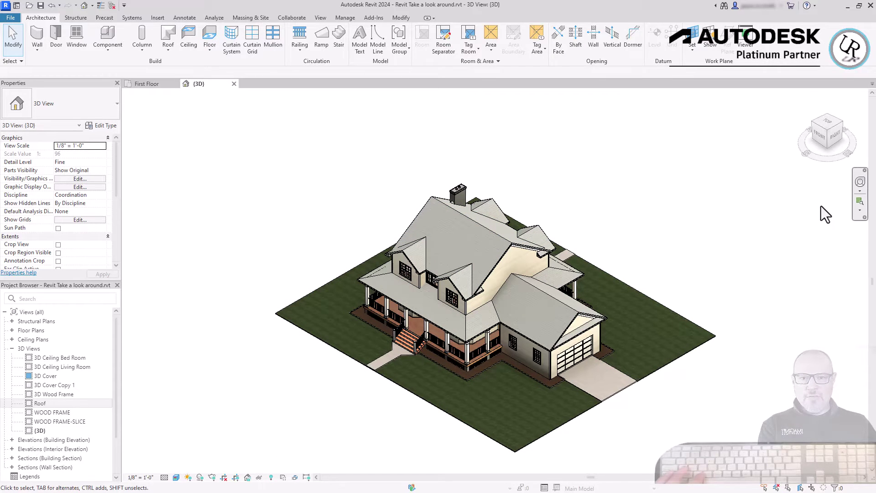
# View the 3D house model from several opposite corners, including a low corner view and one from beneath the site
pyautogui.click(828, 134)
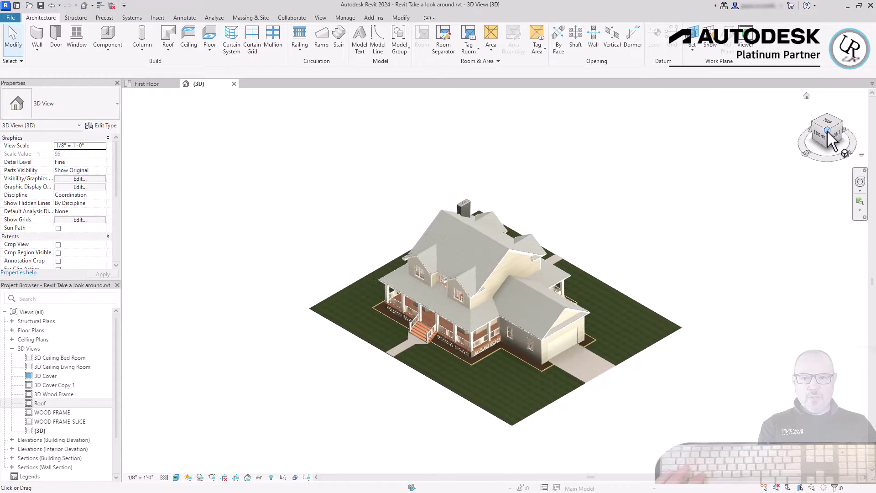
pyautogui.click(850, 132)
pyautogui.click(849, 133)
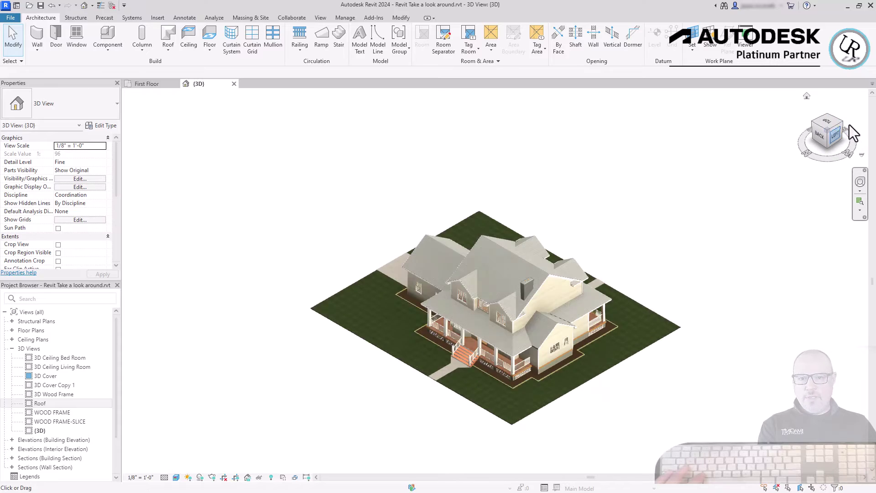
pyautogui.click(844, 125)
pyautogui.click(833, 145)
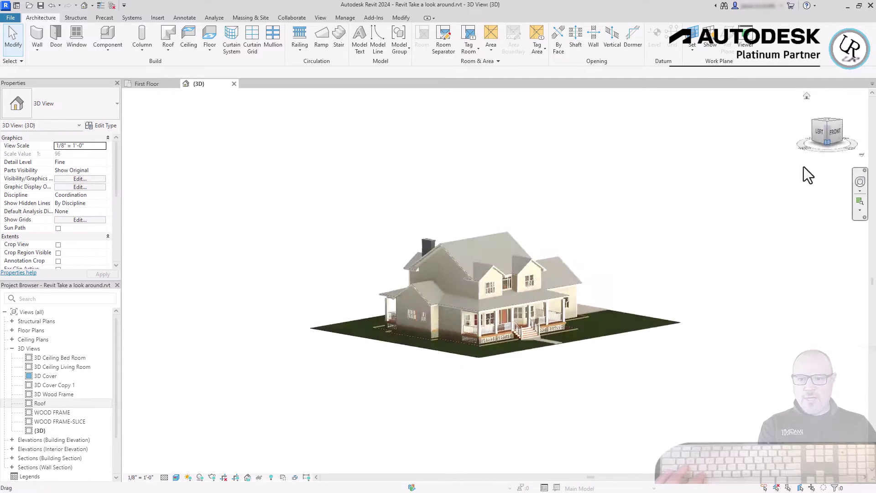
pyautogui.scroll(3, 460, 311)
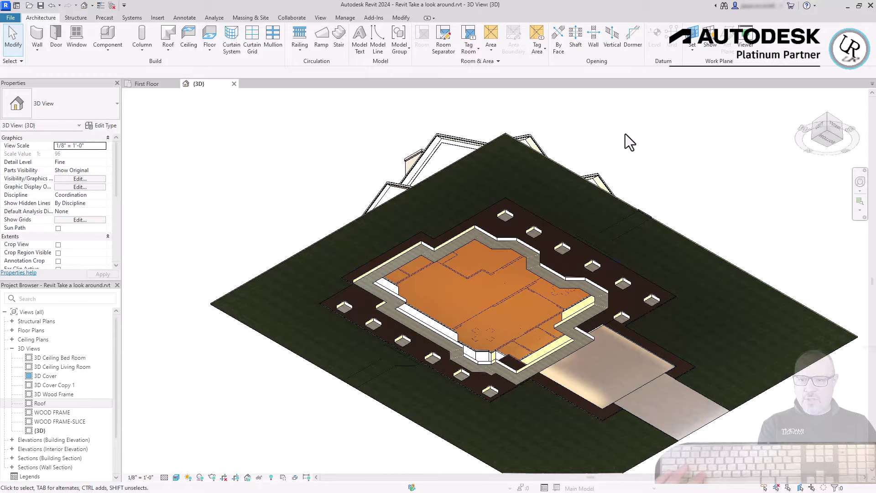
# Inspect the house from straight below and from the back, and return to the home 3D view
pyautogui.click(813, 140)
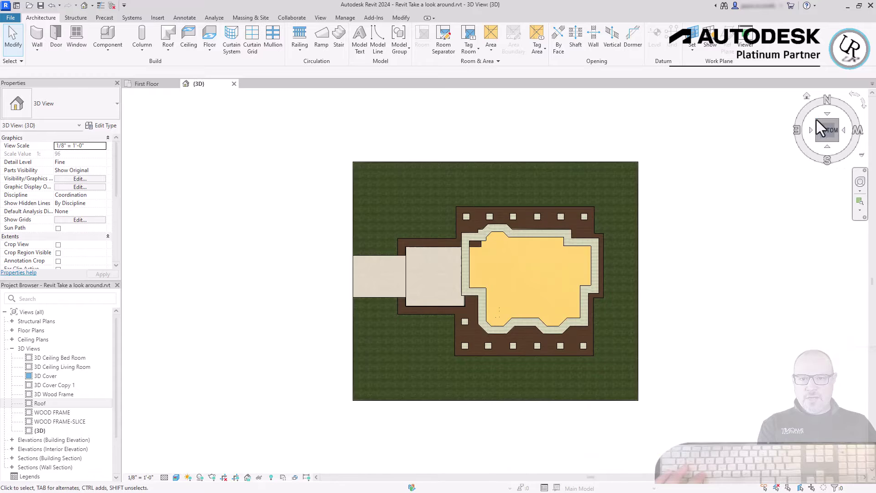
pyautogui.click(833, 114)
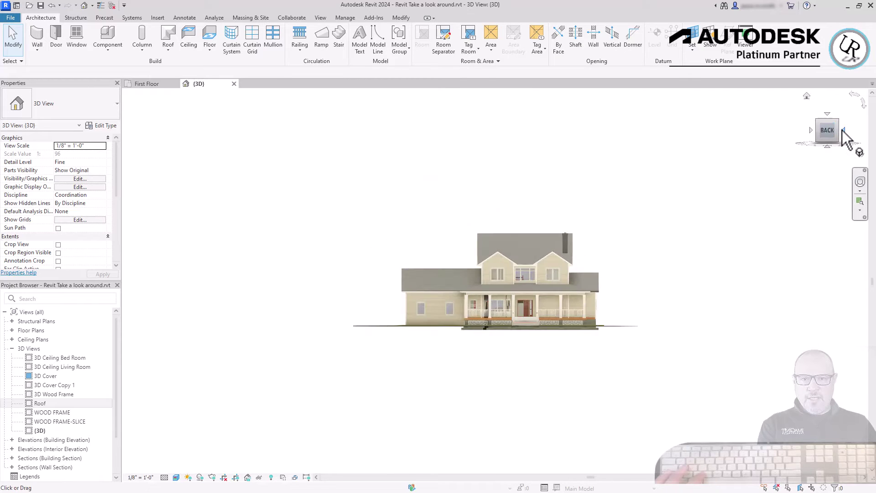
pyautogui.click(844, 130)
pyautogui.click(845, 132)
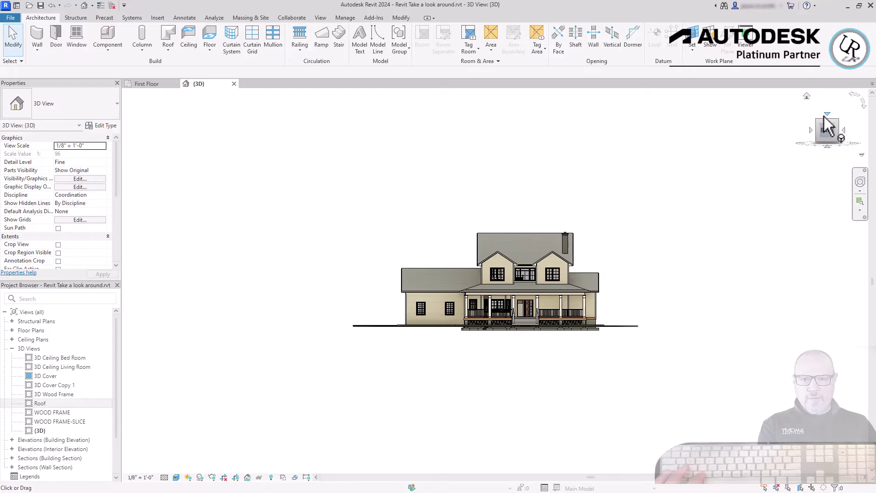
pyautogui.click(806, 98)
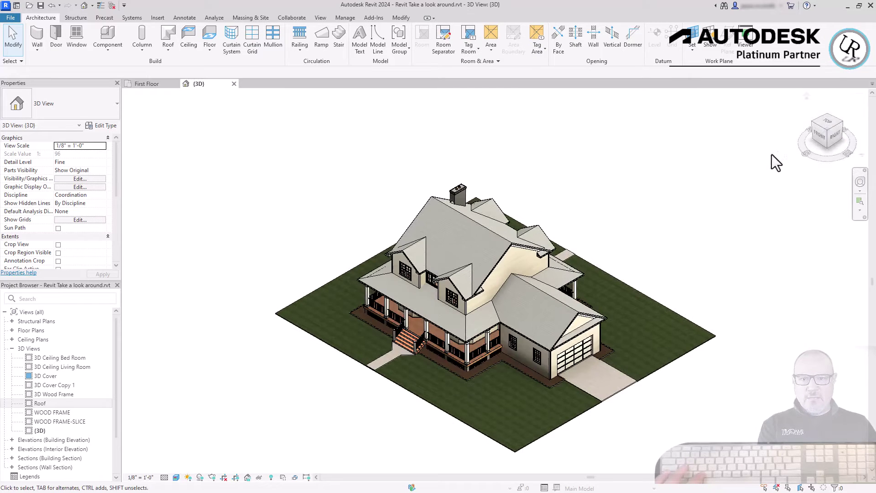
# Use the Full Navigation Wheel to move around the exterior of the house, and close the wheel
pyautogui.click(860, 192)
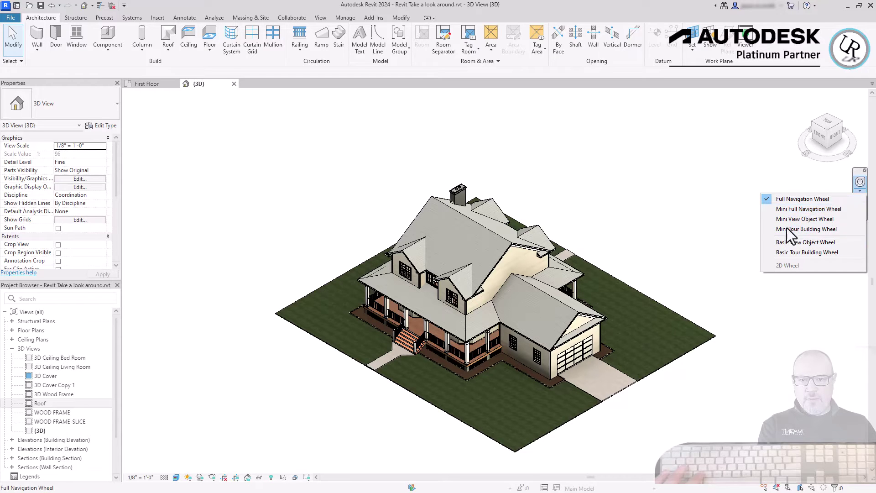
pyautogui.click(793, 209)
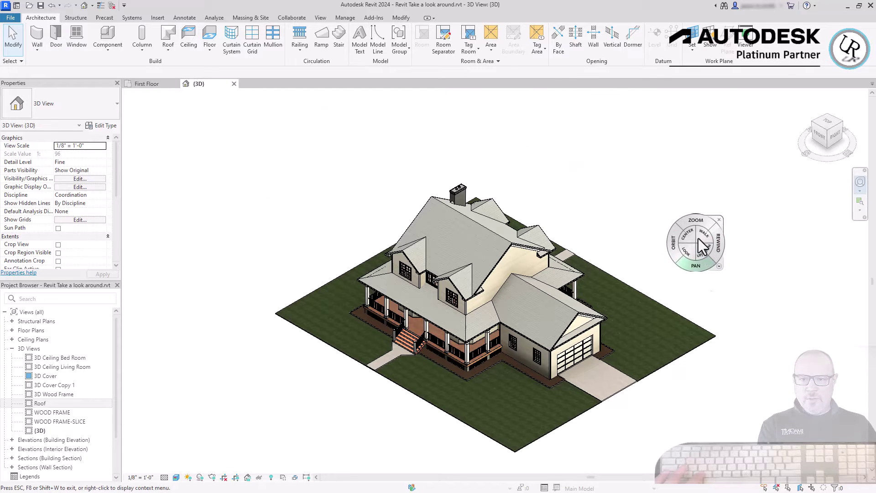
pyautogui.moveTo(701, 232); pyautogui.dragTo(380, 258)
pyautogui.moveTo(379, 294)
pyautogui.mouseDown()
pyautogui.moveTo(519, 283)
pyautogui.moveTo(445, 301)
pyautogui.moveTo(499, 251)
pyautogui.moveTo(442, 268)
pyautogui.moveTo(205, 262)
pyautogui.moveTo(125, 272)
pyautogui.moveTo(829, 281)
pyautogui.moveTo(766, 304)
pyautogui.moveTo(656, 311)
pyautogui.moveTo(600, 300)
pyautogui.mouseUp()
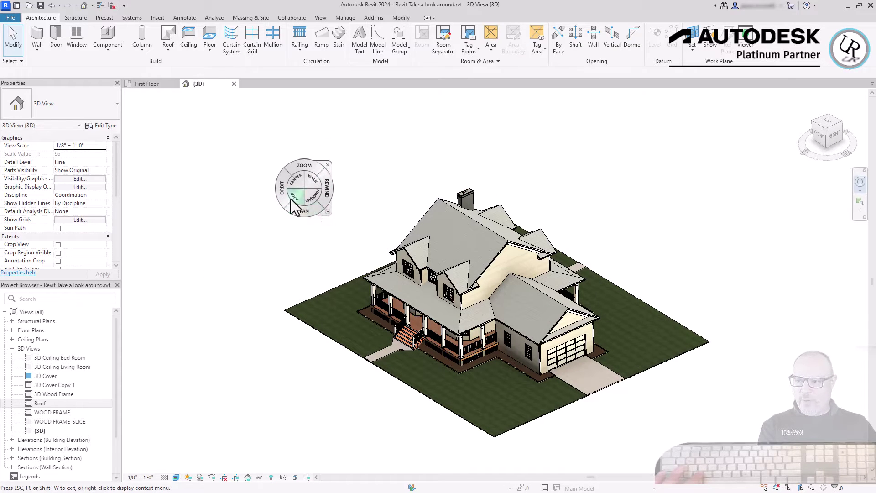
pyautogui.press('Escape')
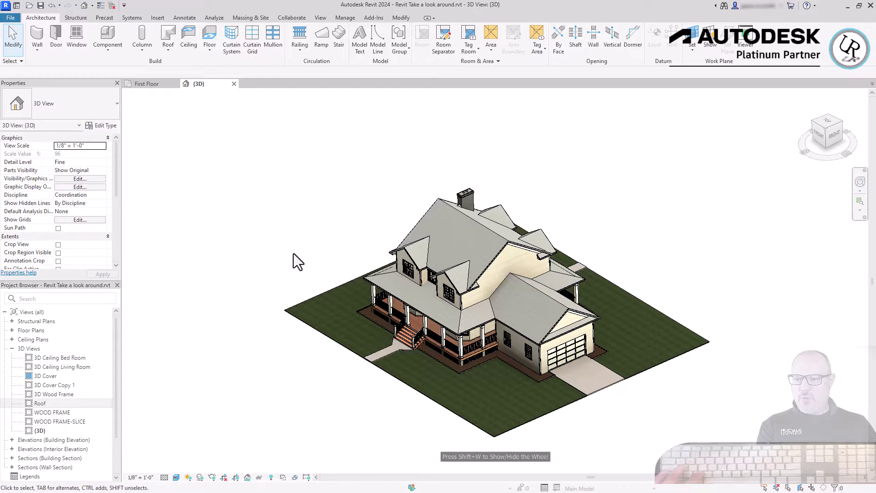
# Open the First Floor - Dimension Plan and place a perspective camera at the site's lower-left corner, aimed diagonally across the house
pyautogui.doubleClick(40, 330)
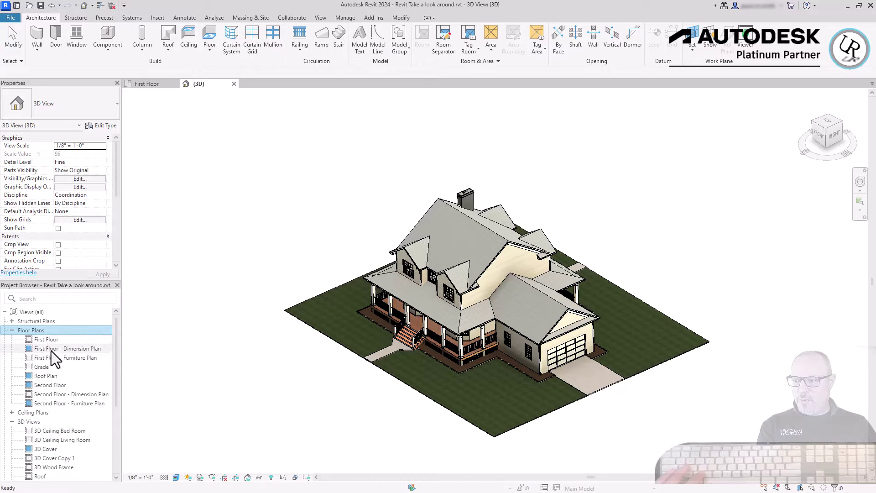
pyautogui.doubleClick(51, 349)
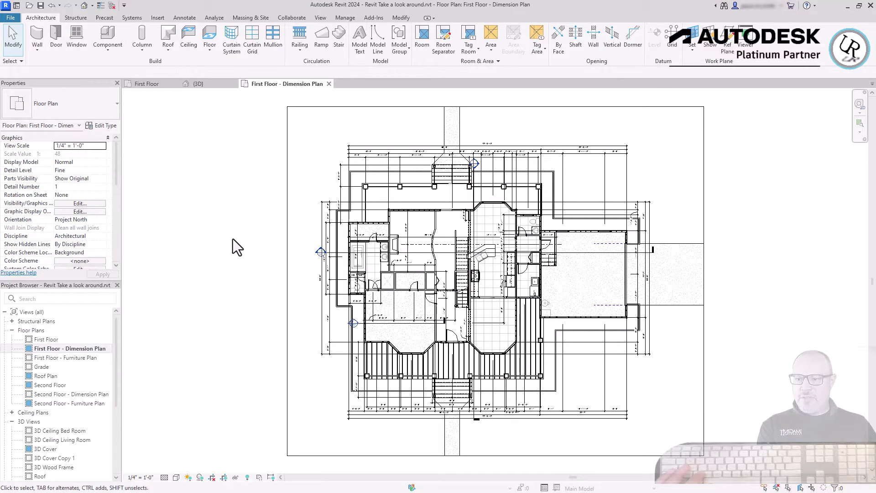
pyautogui.click(320, 18)
pyautogui.click(317, 51)
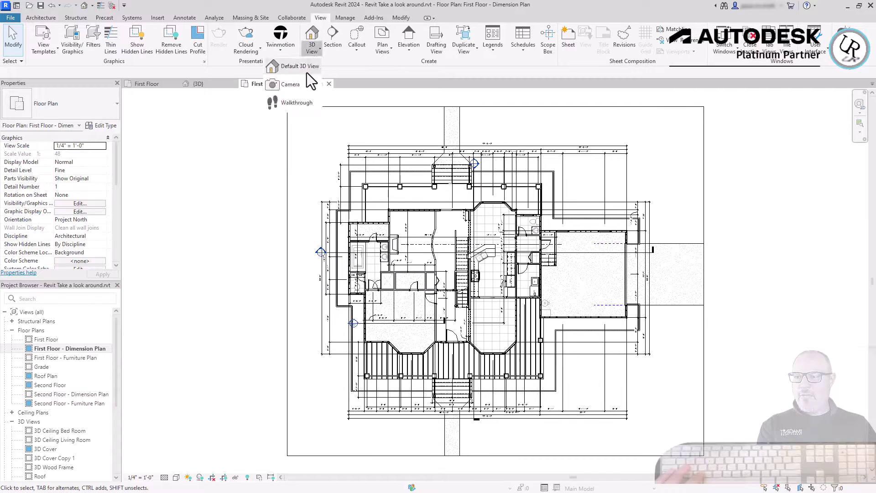
pyautogui.click(298, 86)
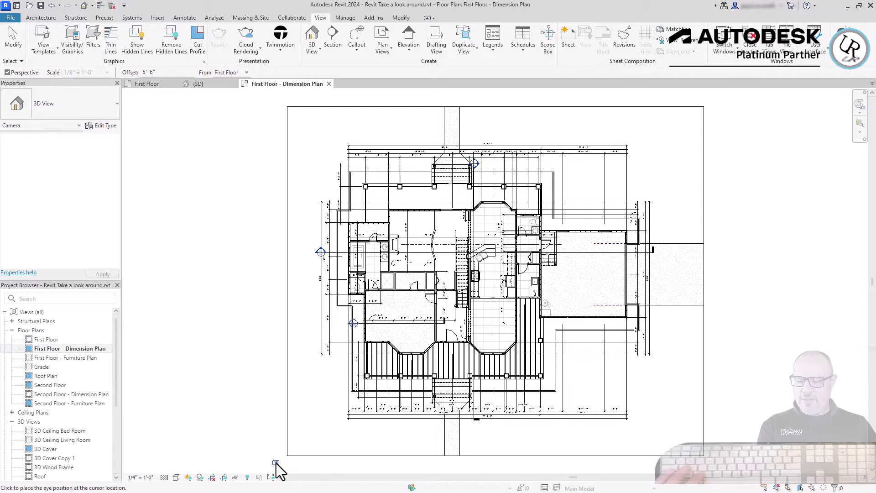
pyautogui.click(276, 462)
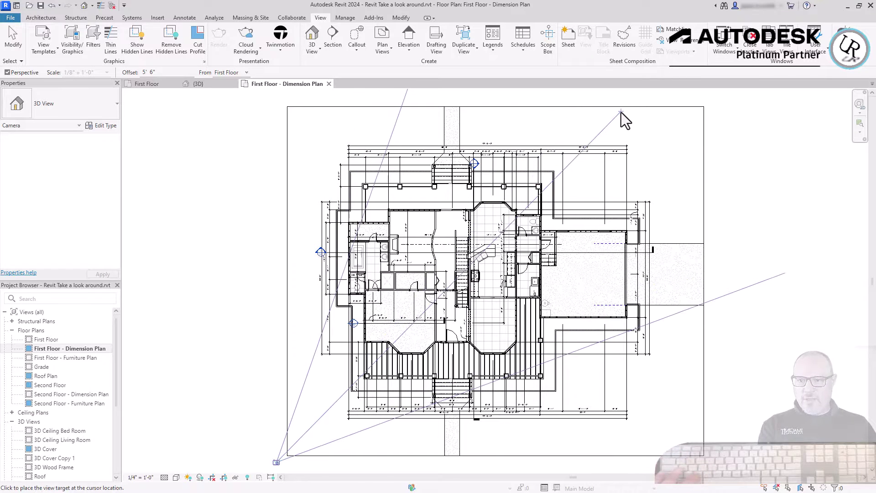
pyautogui.click(601, 124)
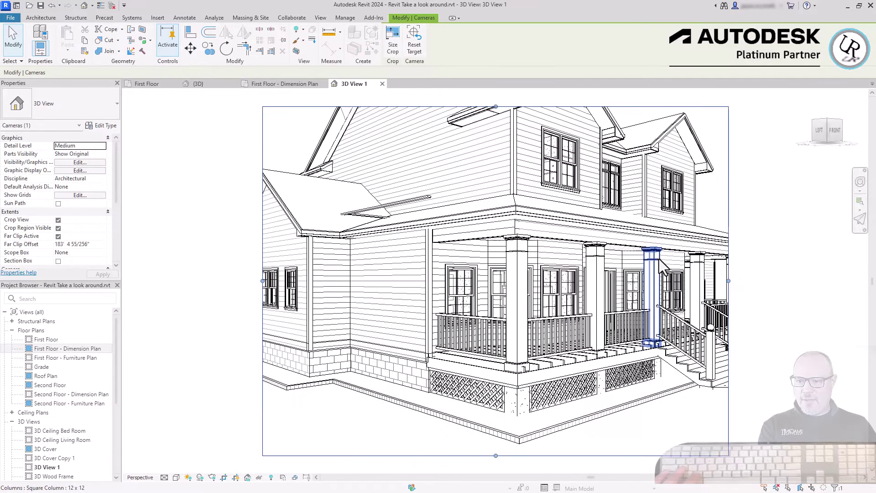
# Widen the camera view's crop region on both sides to include the side wing and the full front porch
pyautogui.click(776, 264)
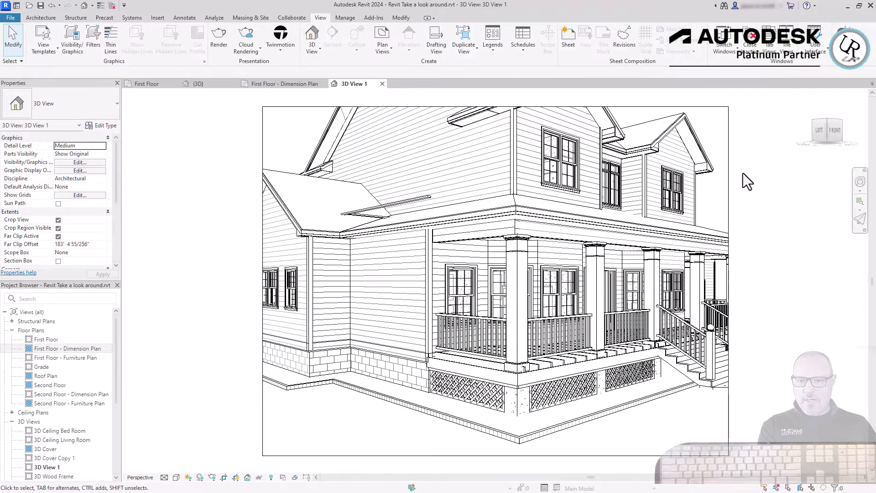
pyautogui.click(728, 188)
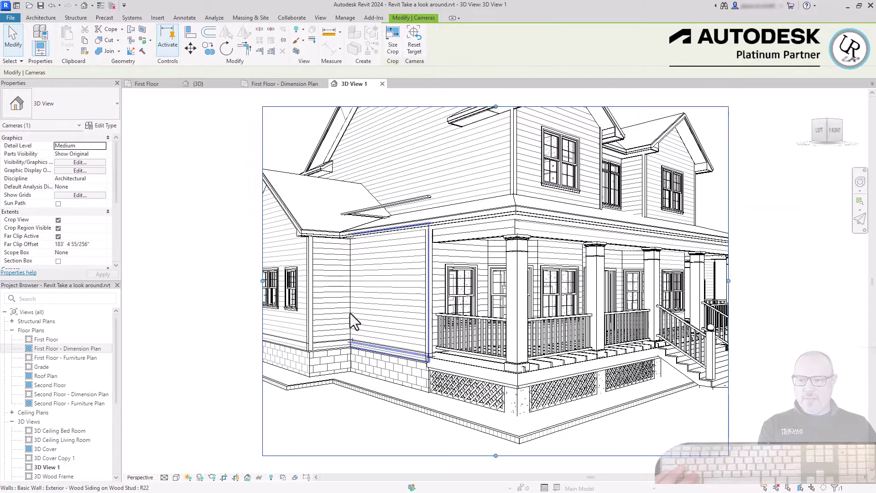
pyautogui.moveTo(263, 282); pyautogui.dragTo(134, 285)
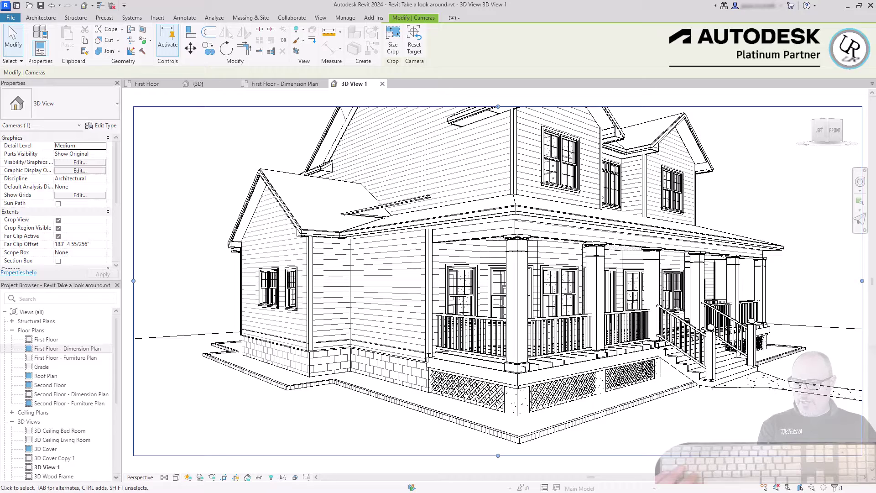
# Preview the camera view in the Shaded and Consistent Colors visual styles
pyautogui.click(175, 477)
pyautogui.click(182, 426)
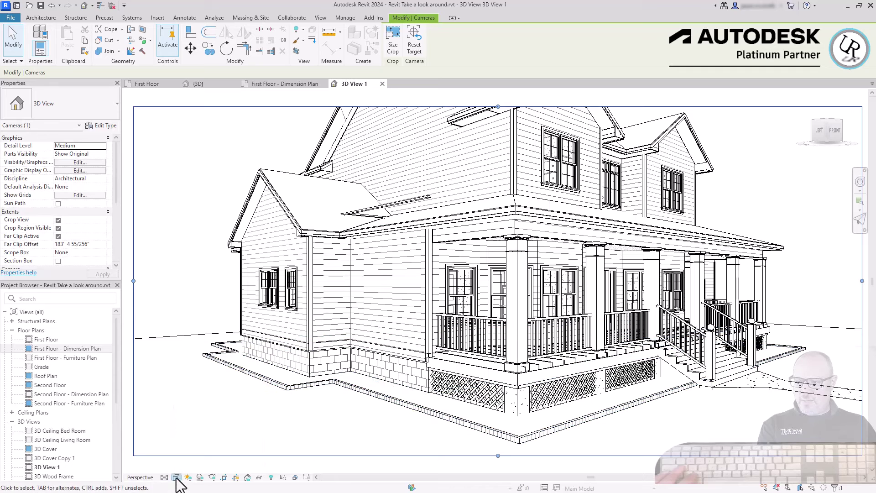
pyautogui.click(176, 477)
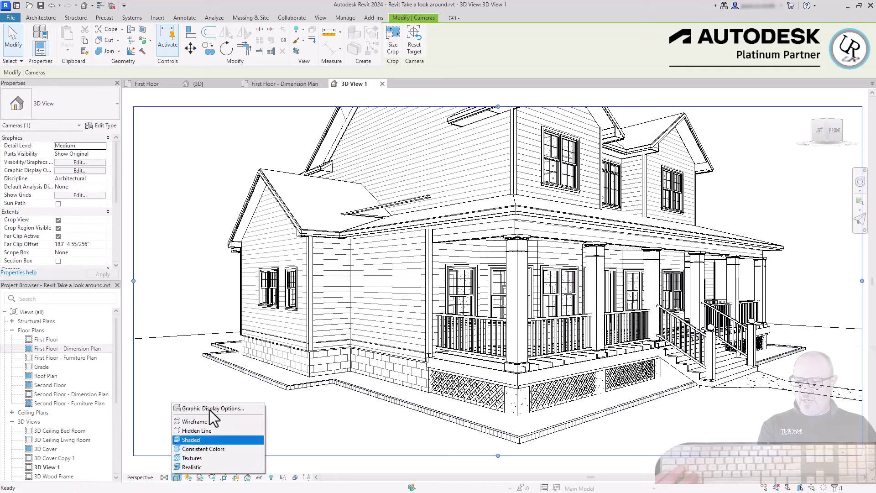
pyautogui.click(201, 448)
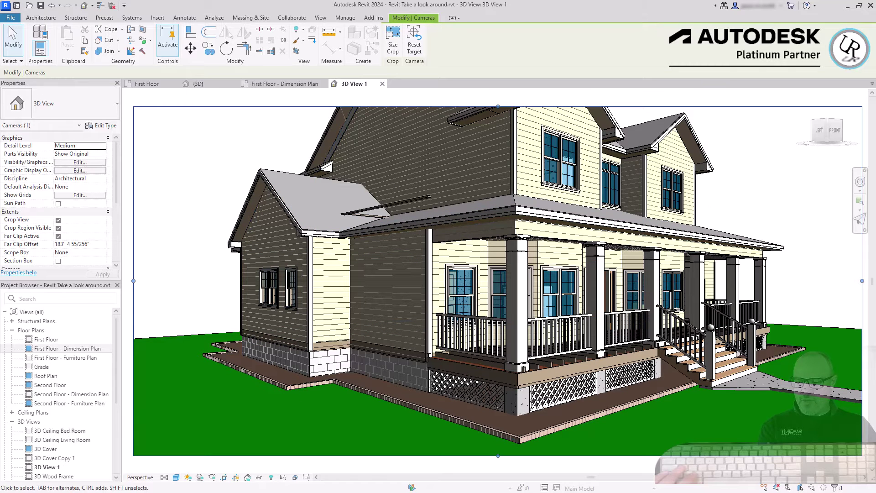
pyautogui.click(176, 477)
pyautogui.click(201, 458)
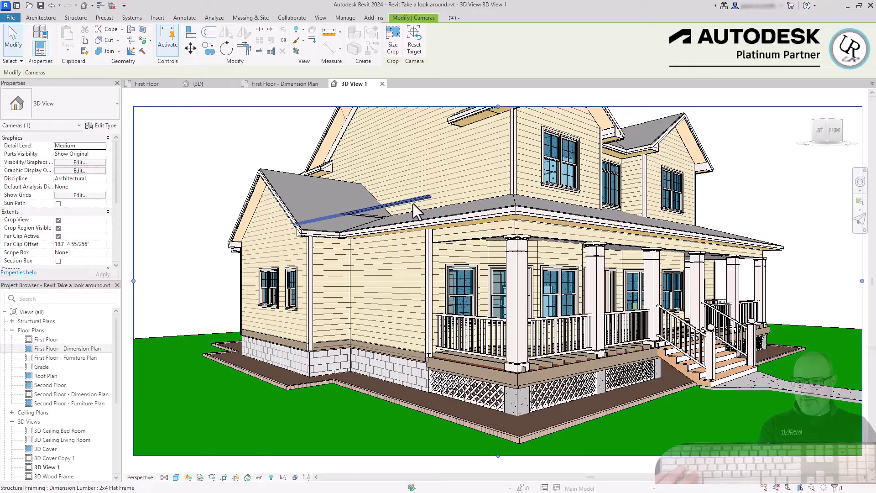
# Preview the camera view with Textures, and set its visual style to Realistic
pyautogui.press('Escape')
pyautogui.click(176, 477)
pyautogui.click(192, 458)
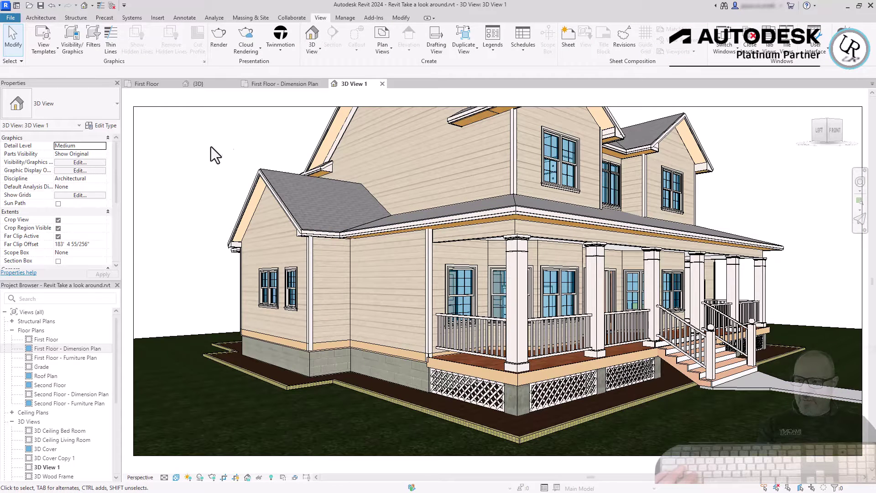
pyautogui.click(176, 477)
pyautogui.click(191, 468)
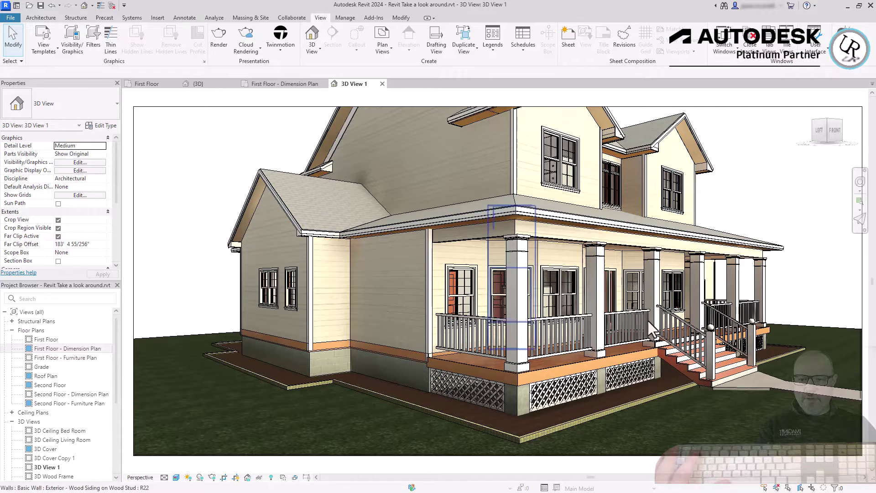
# Try moving the camera around the house with the Full Navigation Wheel, and rewind to the earlier porch view
pyautogui.click(860, 184)
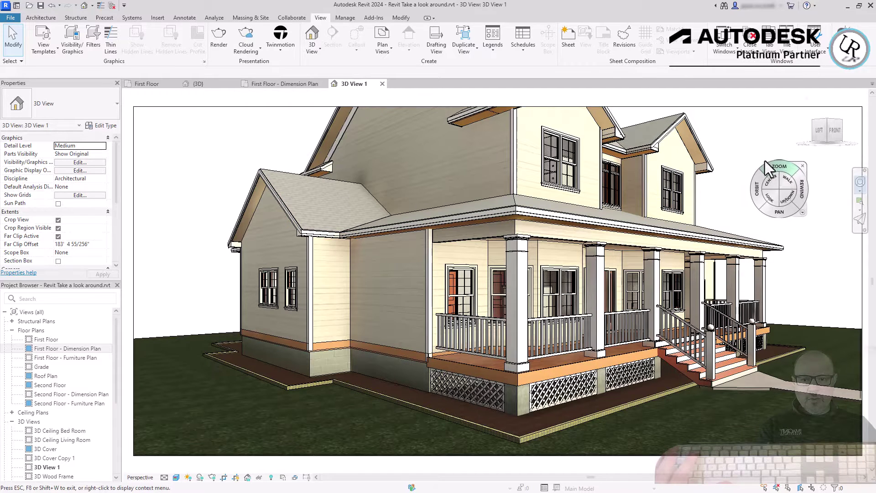
pyautogui.moveTo(785, 175); pyautogui.dragTo(252, 351)
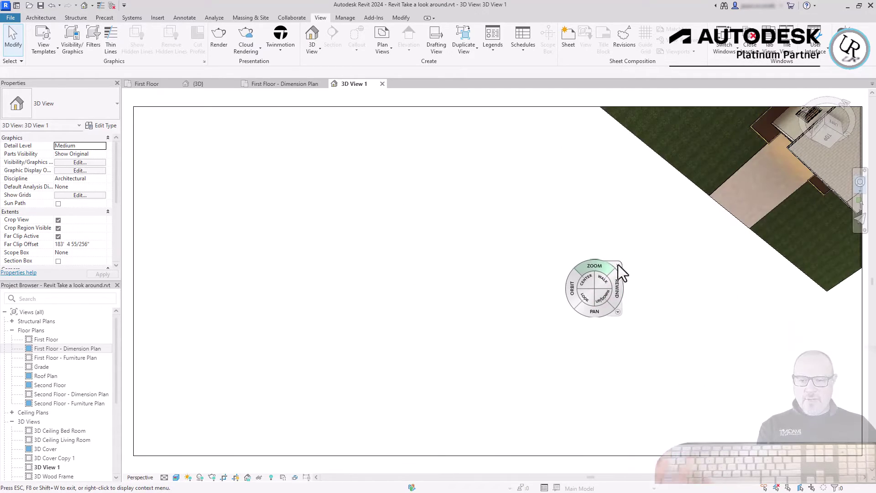
pyautogui.moveTo(617, 289); pyautogui.dragTo(812, 173)
# Walk the camera into the house past the staircase and dining area, and up to the second-floor windows and closet doors
pyautogui.moveTo(779, 197); pyautogui.dragTo(397, 420)
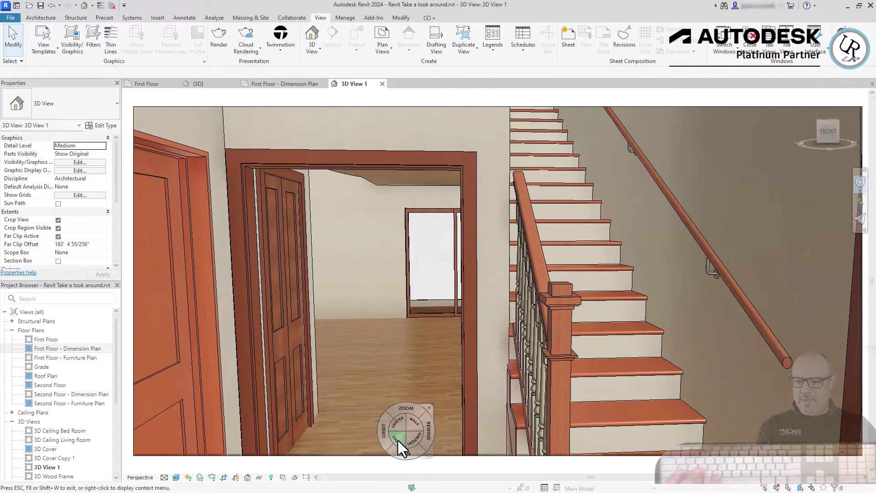
pyautogui.moveTo(398, 440); pyautogui.dragTo(354, 451)
pyautogui.moveTo(370, 421); pyautogui.dragTo(447, 362)
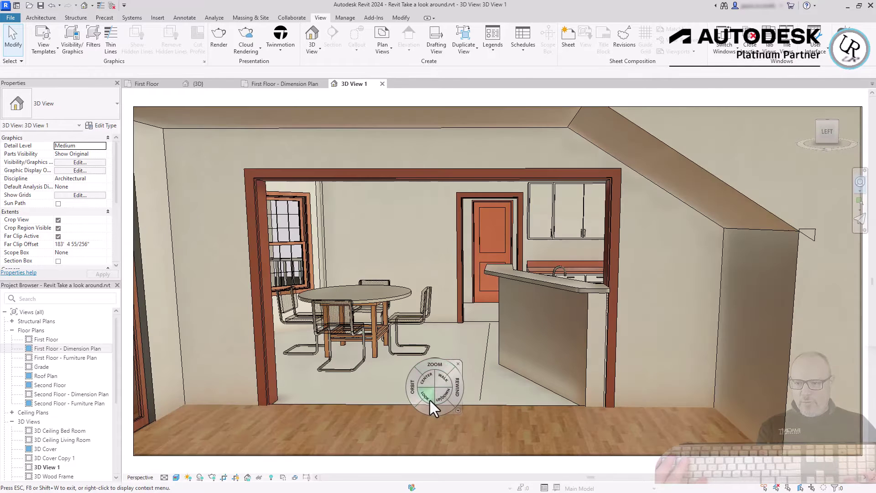
pyautogui.moveTo(441, 395); pyautogui.dragTo(494, 275)
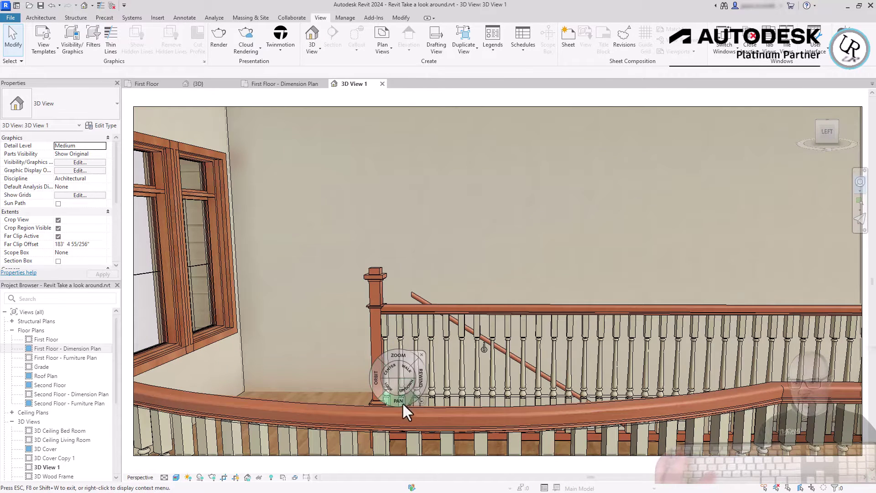
pyautogui.moveTo(408, 377); pyautogui.dragTo(718, 385)
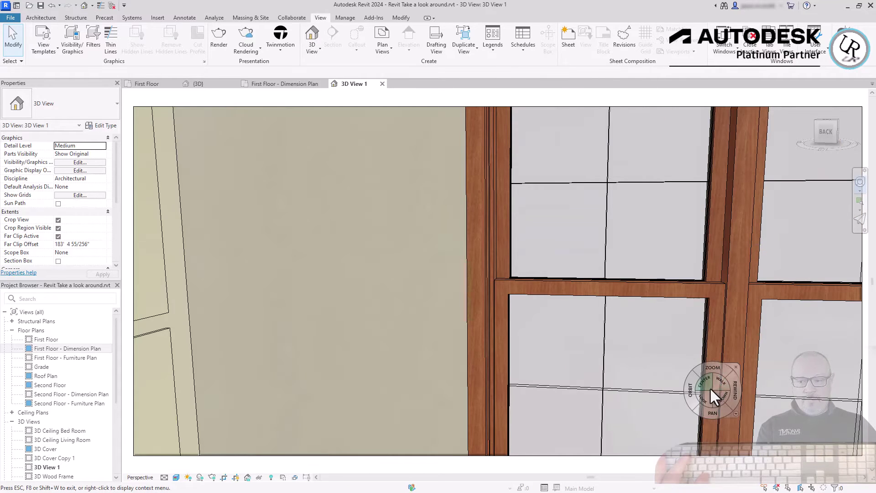
pyautogui.moveTo(319, 374); pyautogui.dragTo(573, 358)
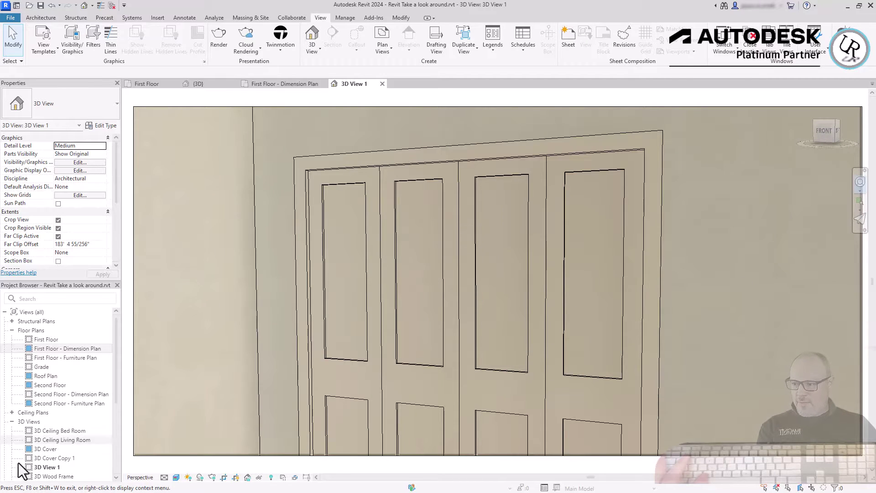
# Duplicate the 3D View 1 camera view in the project's list of 3D views
pyautogui.click(42, 468)
pyautogui.scroll(-2, 43, 466)
pyautogui.scroll(-2, 43, 466)
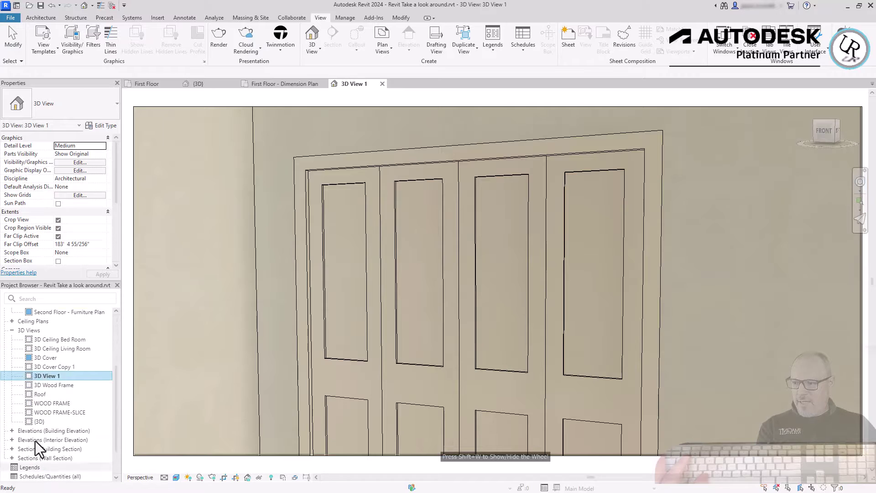
pyautogui.click(29, 331)
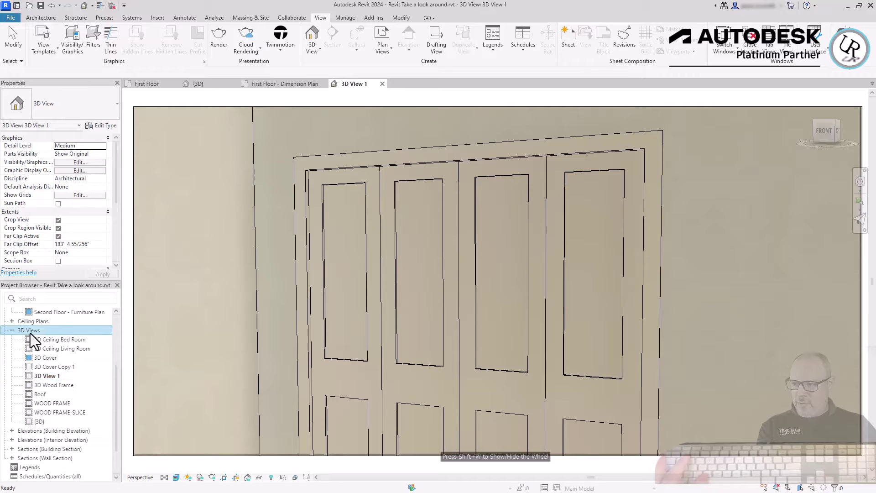
pyautogui.rightClick(50, 376)
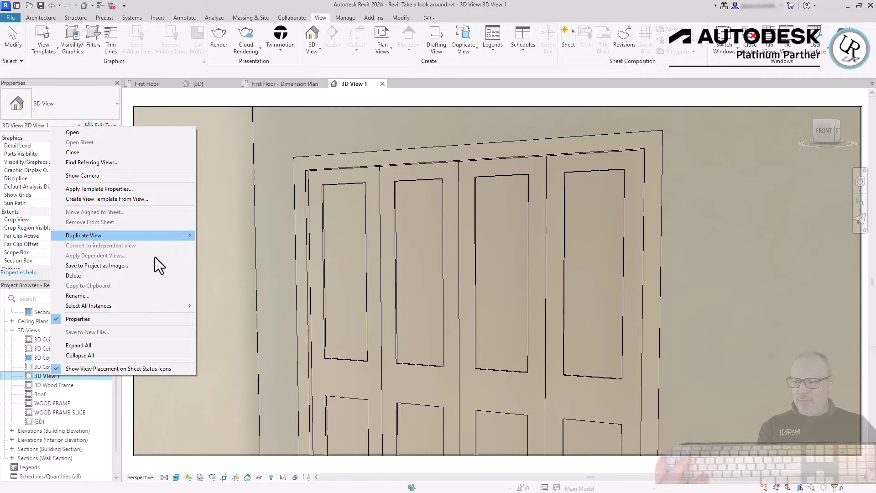
pyautogui.moveTo(160, 235)
pyautogui.click(214, 235)
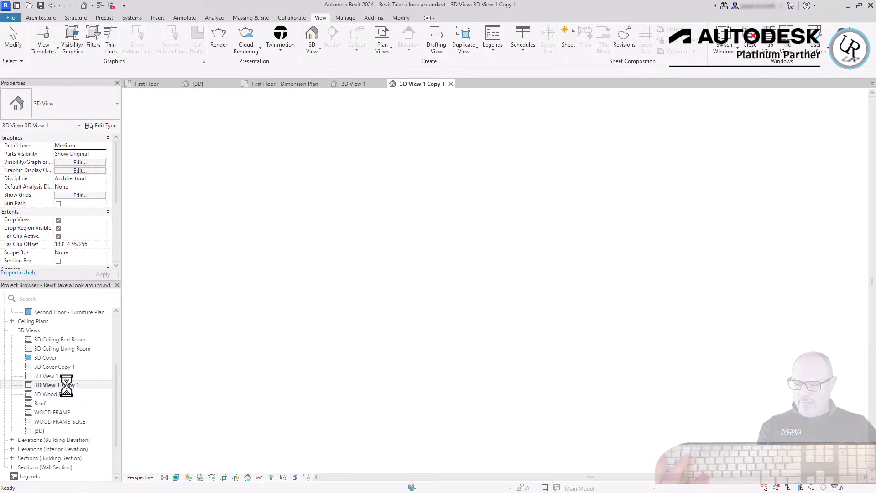
# Rename the duplicated camera view as 3D Closet Door
pyautogui.press('F2')
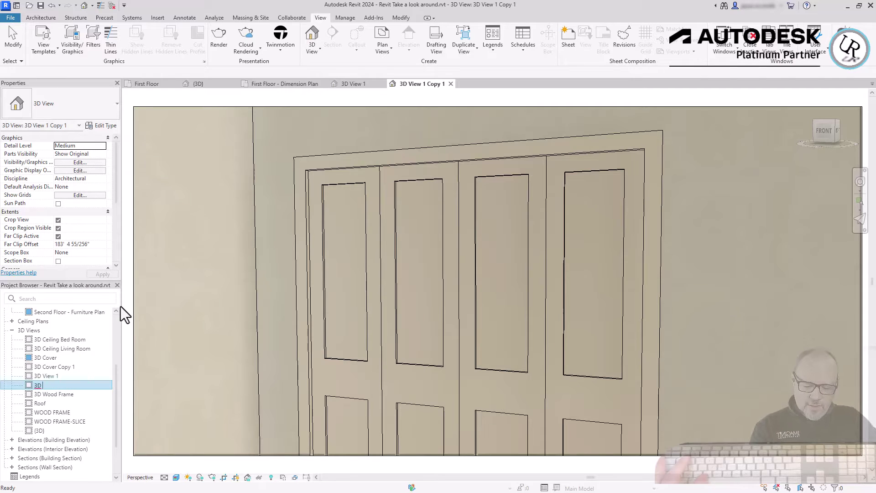
pyautogui.write('3D Closet Door')
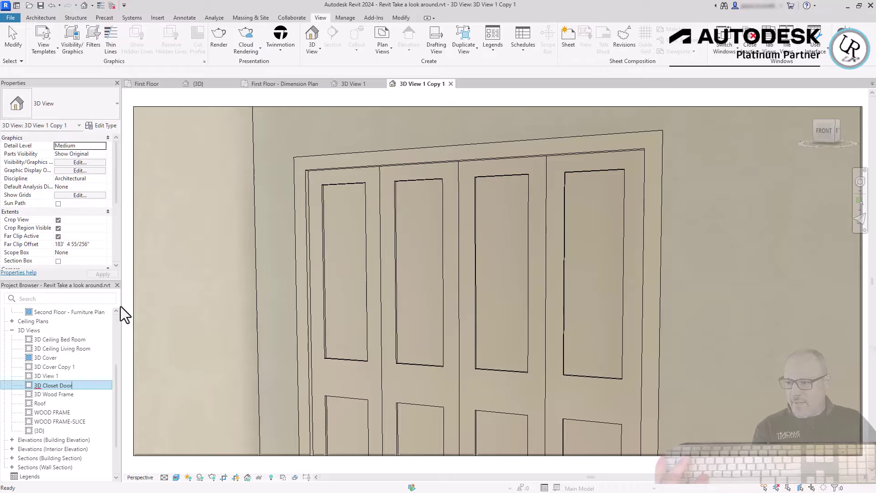
pyautogui.press('Return')
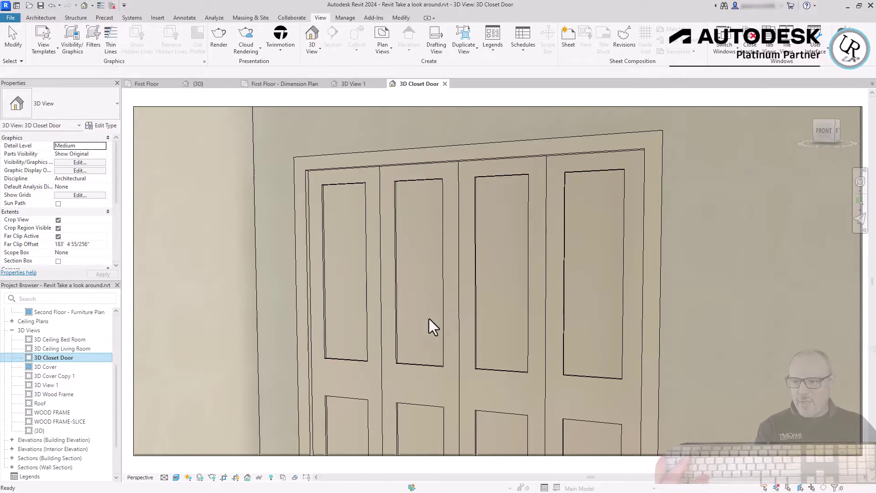
# Open the First Floor - Furniture Plan and start a walkthrough path from the front yard through the front entrance into the bedroom
pyautogui.moveTo(116, 378); pyautogui.dragTo(123, 325)
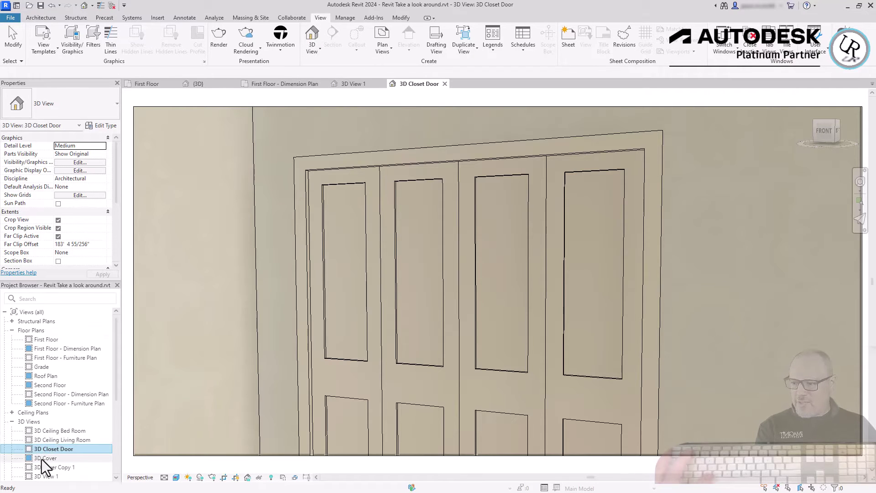
pyautogui.doubleClick(49, 359)
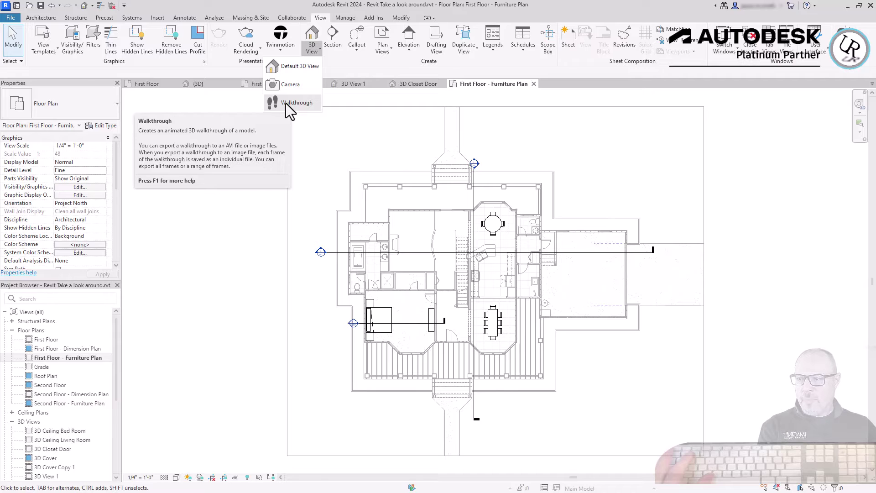
pyautogui.click(287, 103)
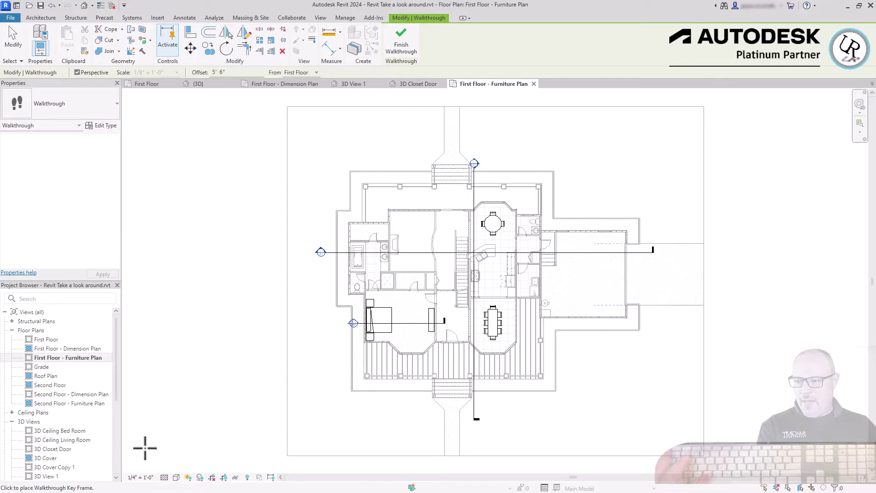
pyautogui.click(295, 449)
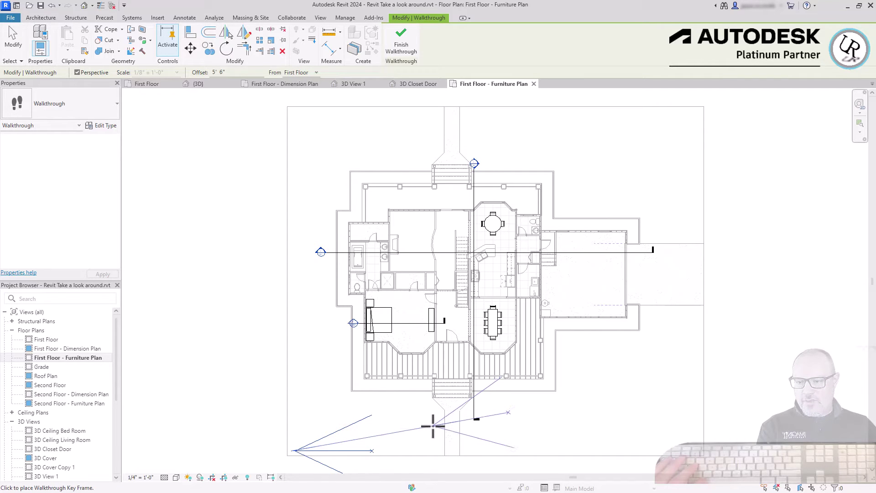
pyautogui.click(452, 364)
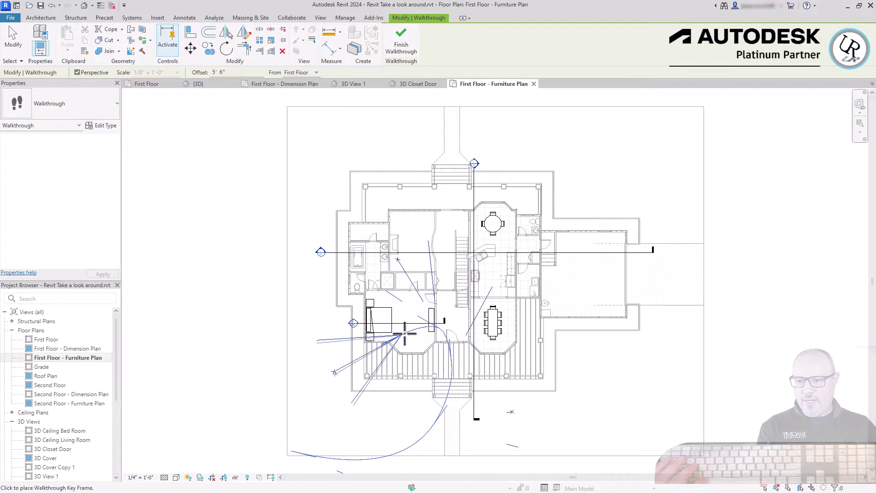
pyautogui.click(401, 316)
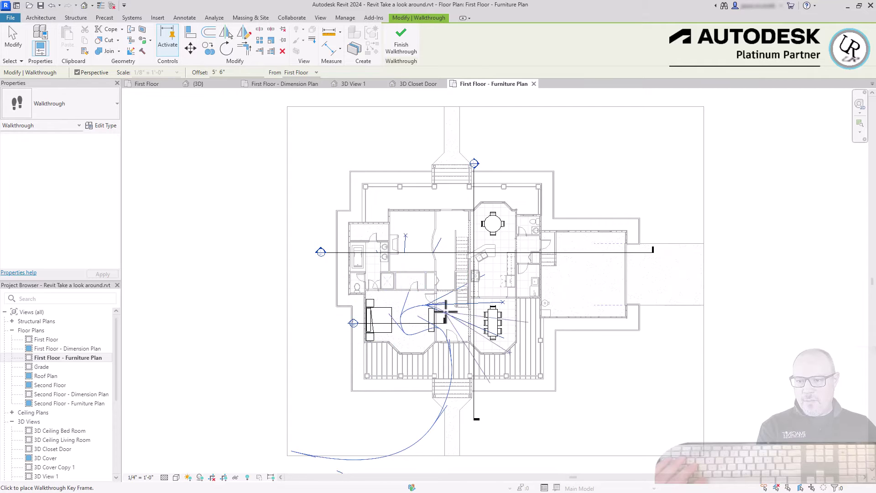
# Continue the walkthrough path through the dining room, kitchen and living room, and finish the walkthrough
pyautogui.click(487, 318)
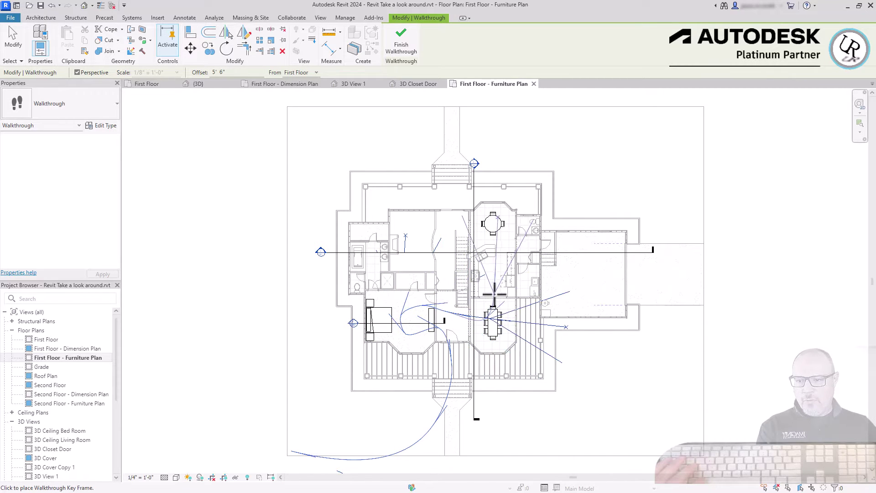
pyautogui.click(495, 292)
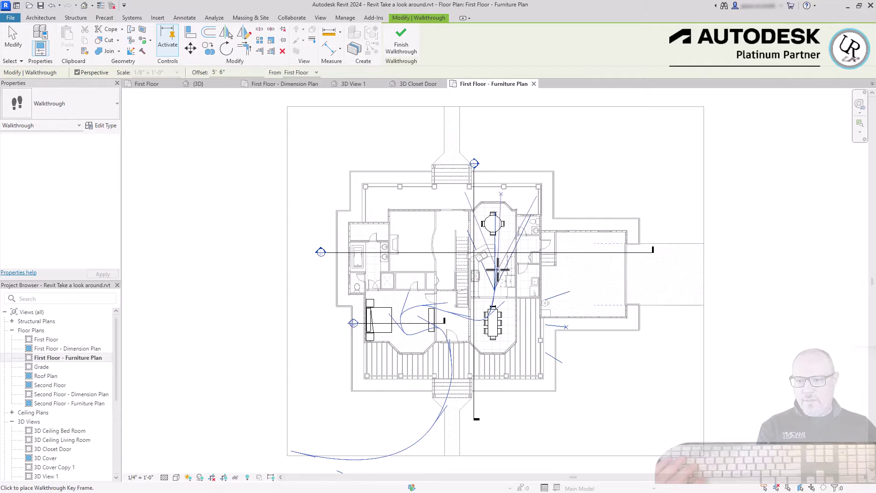
pyautogui.click(502, 239)
pyautogui.click(403, 255)
pyautogui.click(431, 254)
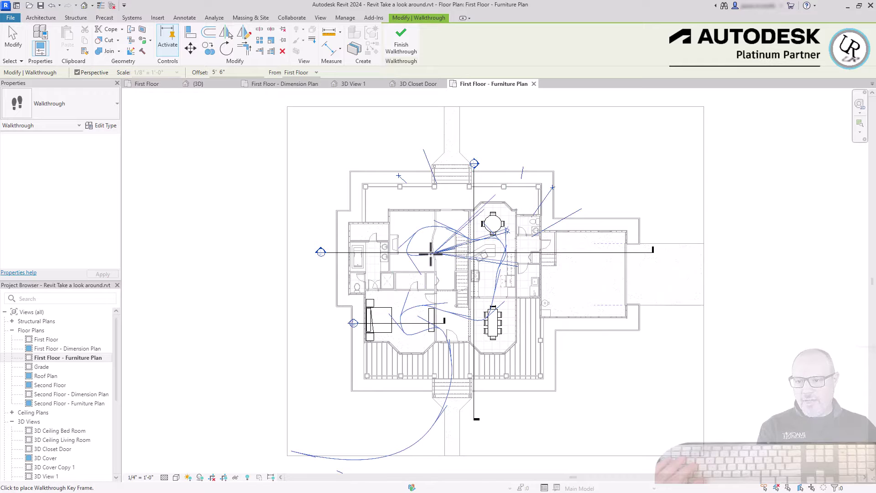
pyautogui.click(402, 42)
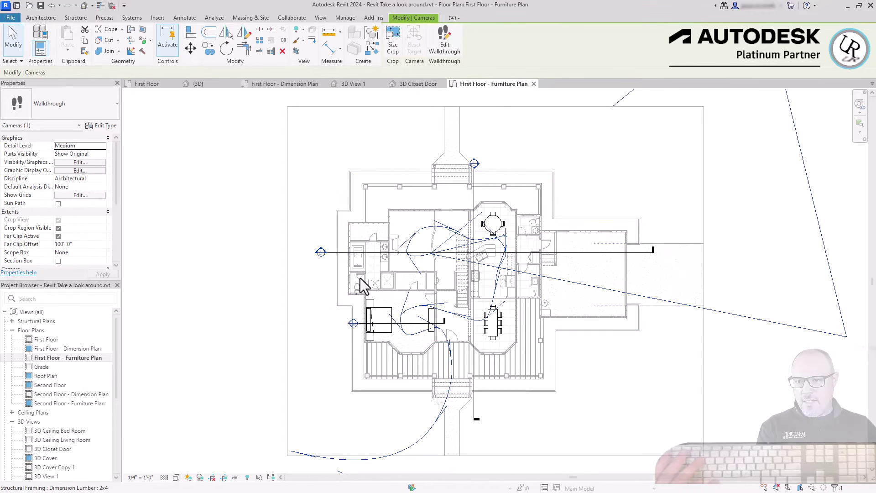
pyautogui.click(141, 211)
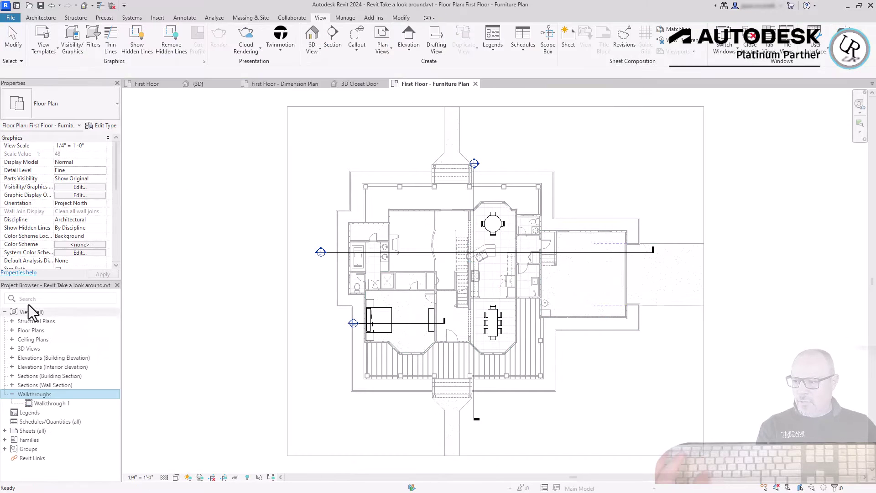
# Open the Walkthrough 1 view and widen its crop region on both sides
pyautogui.click(50, 404)
pyautogui.doubleClick(50, 403)
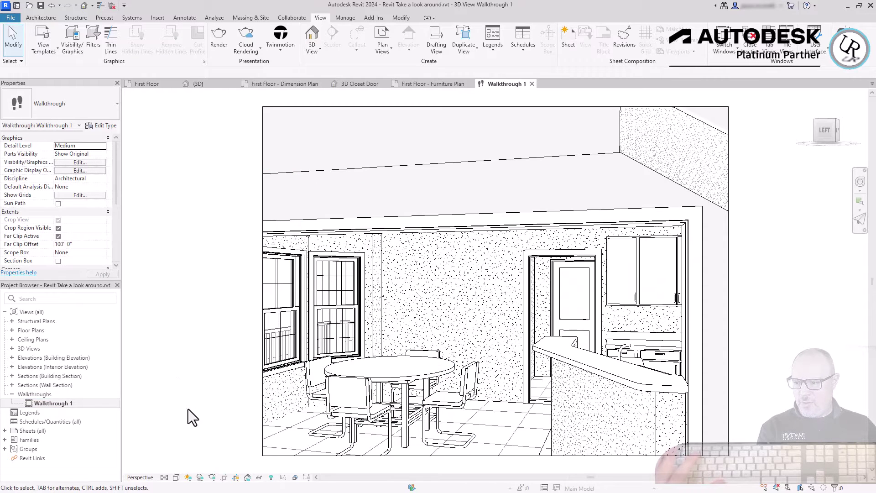
pyautogui.click(261, 413)
pyautogui.click(261, 413)
pyautogui.moveTo(267, 292); pyautogui.dragTo(157, 292)
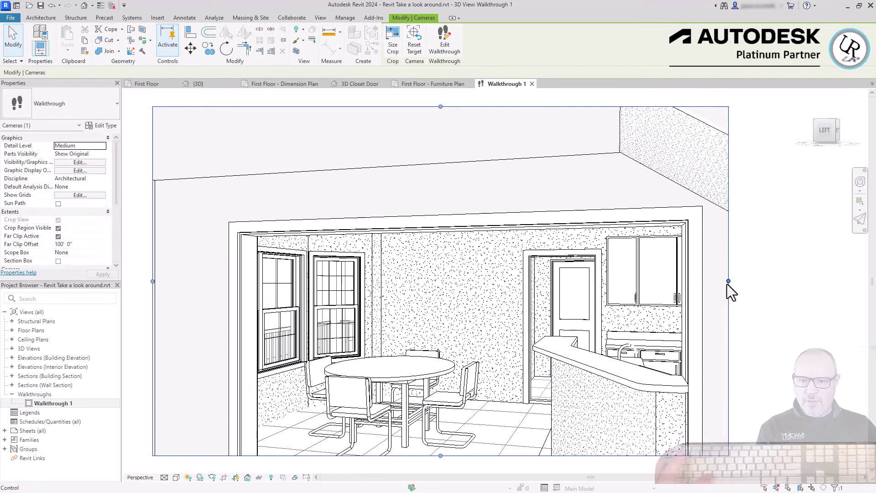
pyautogui.moveTo(728, 286); pyautogui.dragTo(843, 283)
# Set the walkthrough view's visual style to Realistic
pyautogui.click(176, 477)
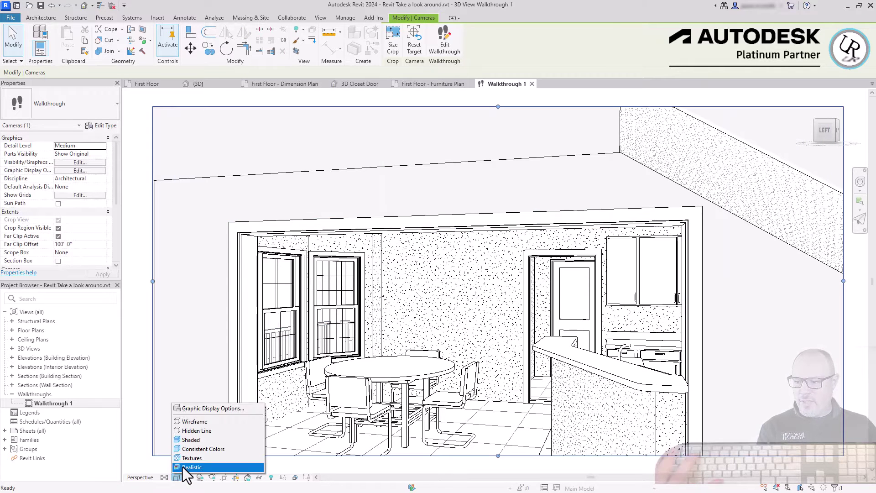
pyautogui.click(177, 478)
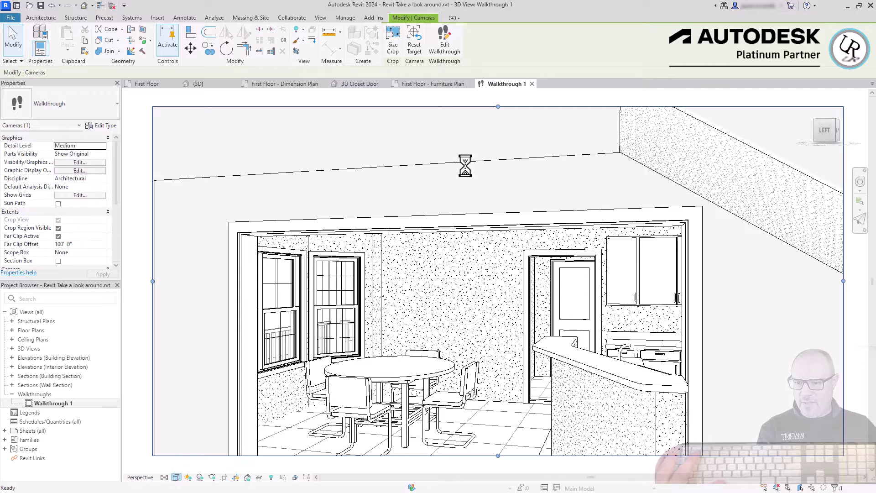
pyautogui.press('Escape')
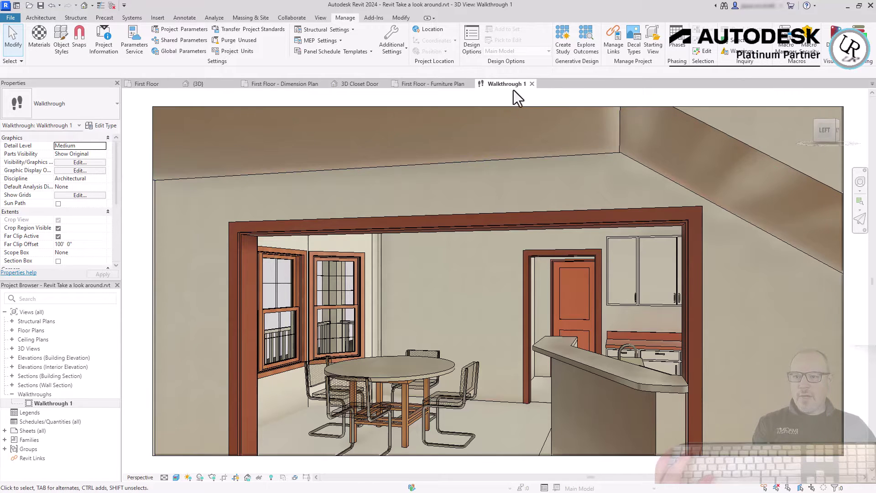
# Edit the walkthrough to set its active frame to 1, and leave the walkthrough editing
pyautogui.click(39, 395)
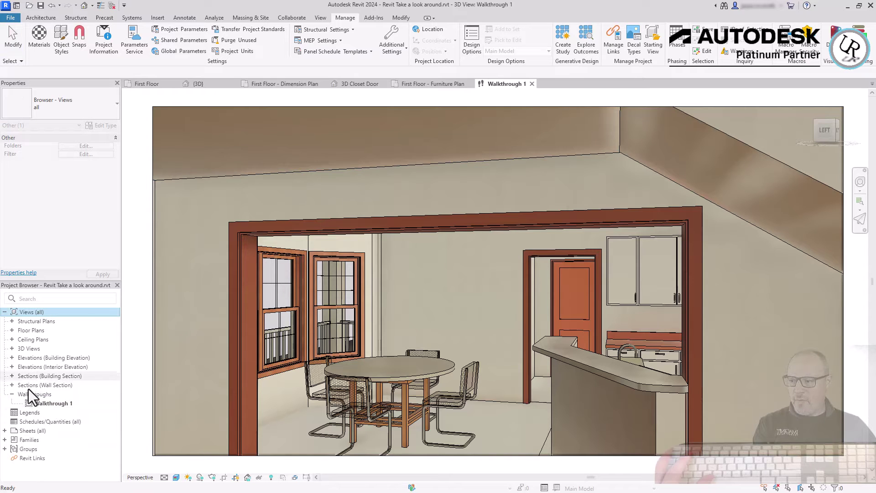
pyautogui.click(54, 405)
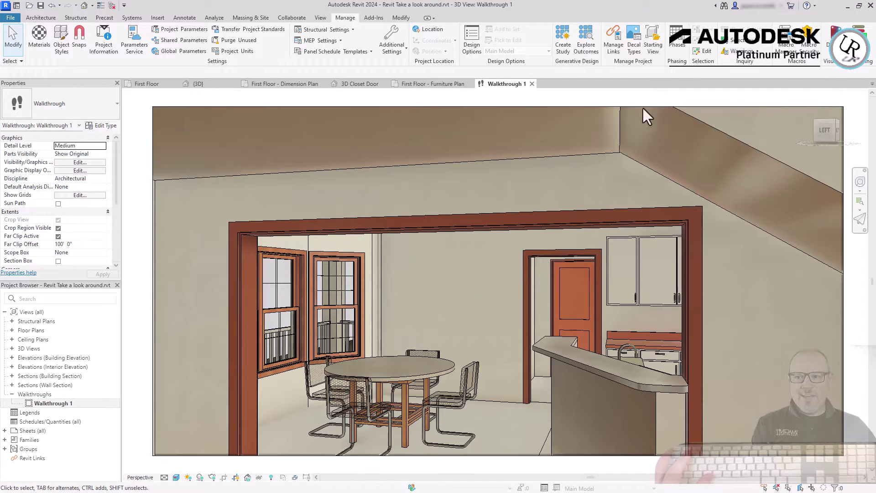
pyautogui.click(153, 146)
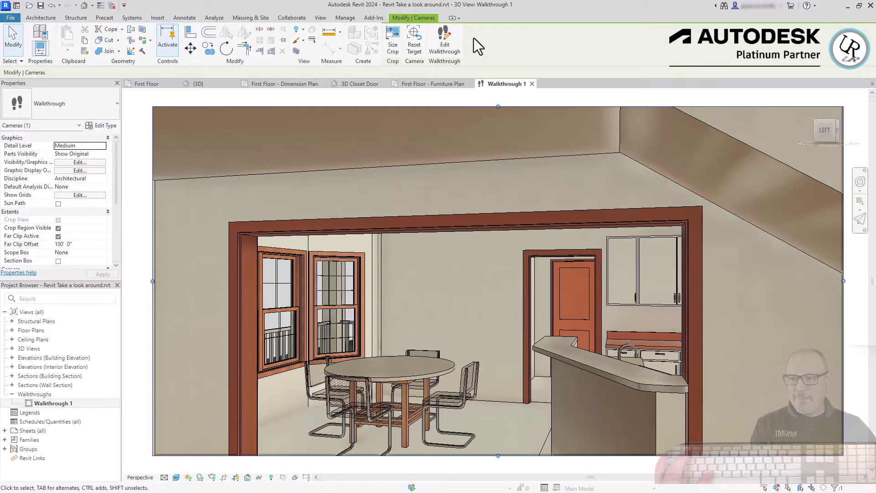
pyautogui.click(445, 42)
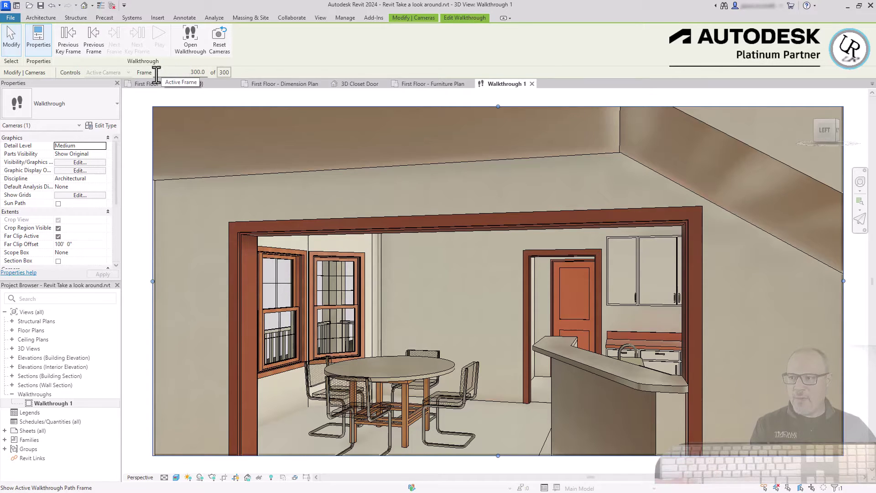
pyautogui.click(177, 72)
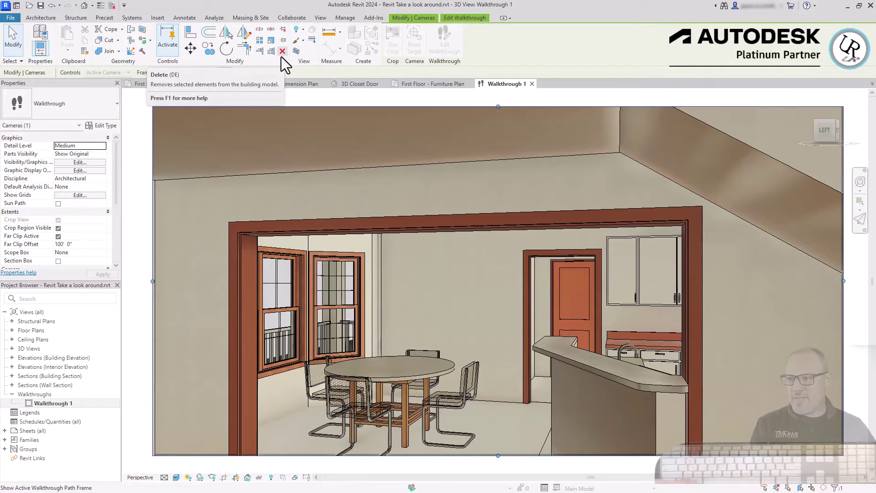
pyautogui.write('1')
pyautogui.press('Return')
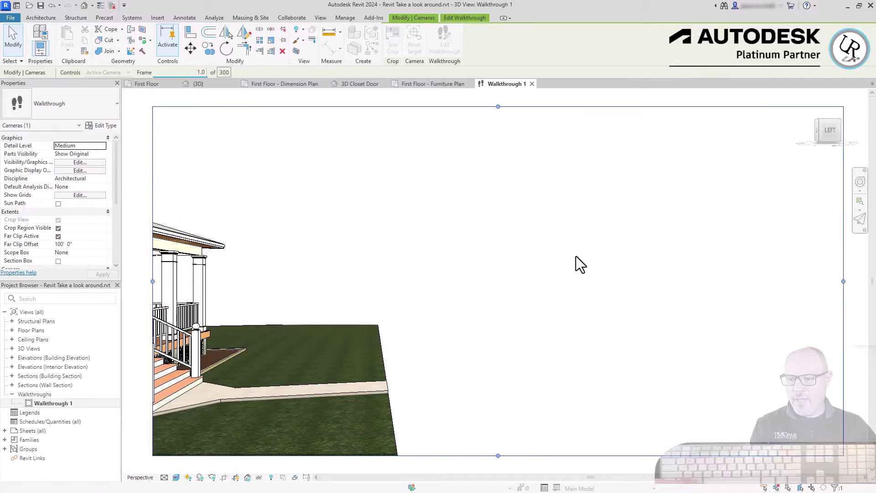
pyautogui.click(139, 162)
pyautogui.click(501, 254)
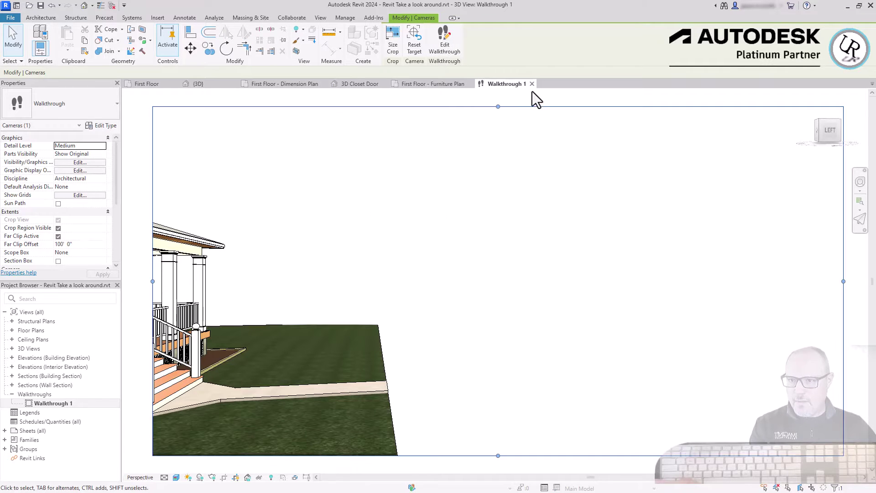
pyautogui.click(455, 98)
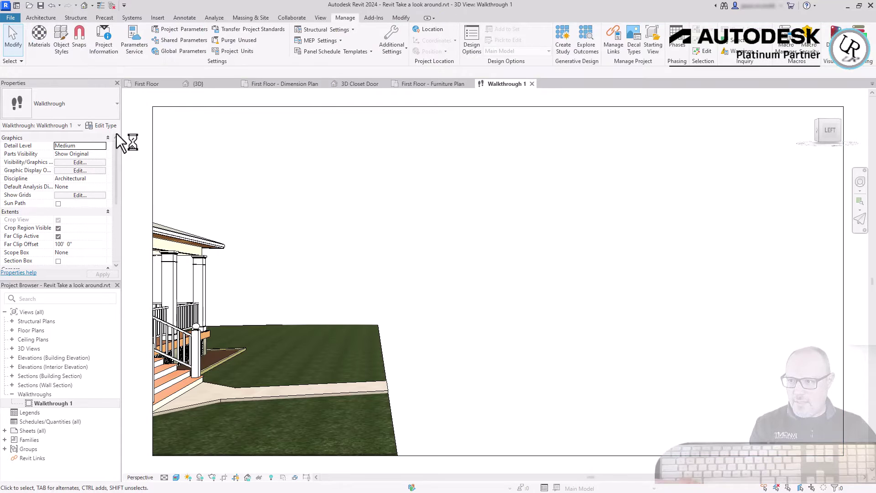
# Reopen the walkthrough for editing, play it from the first frame, and stop the playback
pyautogui.click(152, 123)
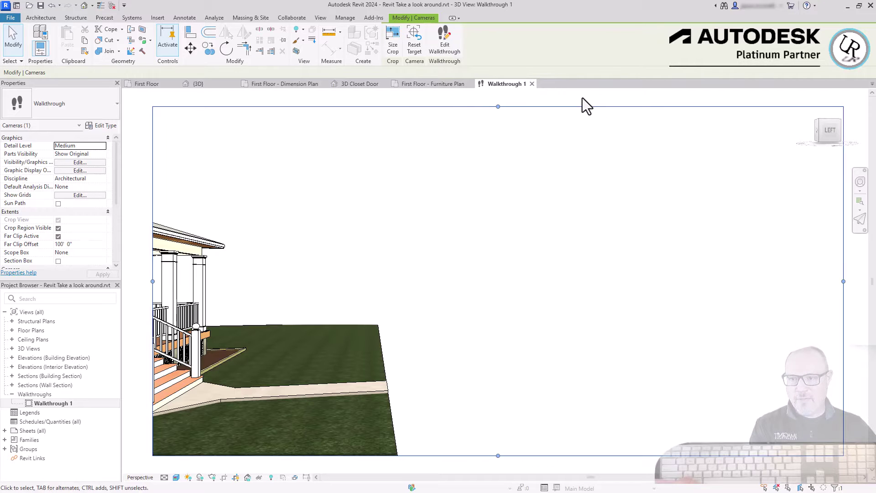
pyautogui.click(454, 40)
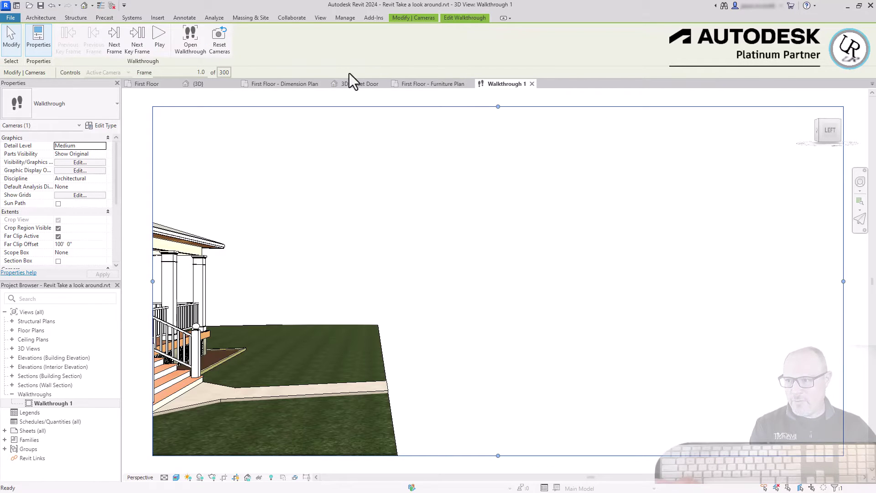
pyautogui.click(160, 43)
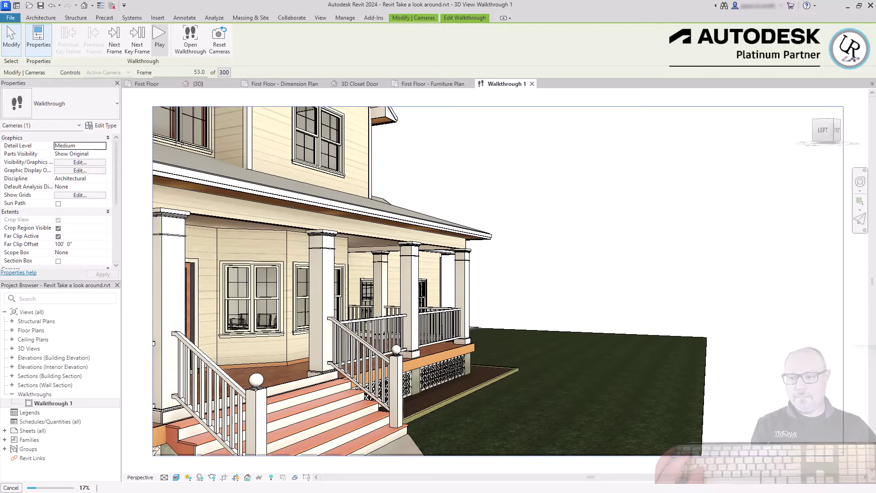
pyautogui.press('Escape')
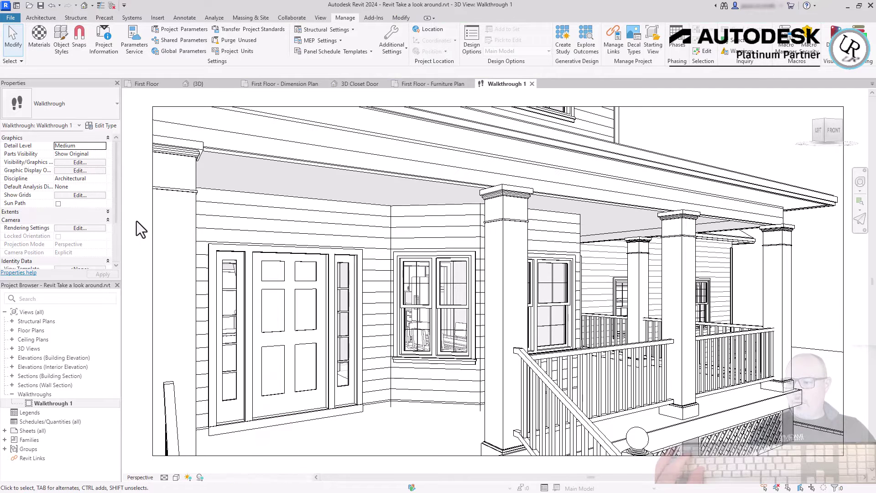
# Try the Realistic visual style on the walkthrough view, and set it back to Hidden Line
pyautogui.click(176, 477)
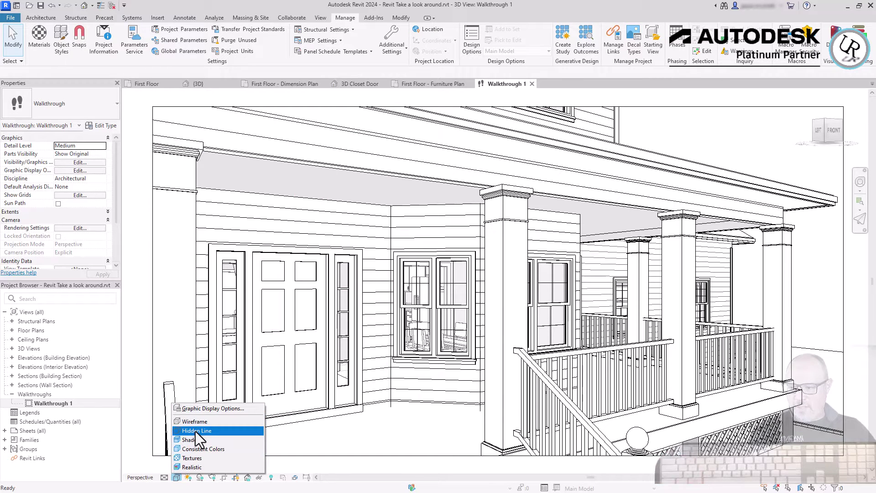
pyautogui.click(191, 467)
pyautogui.click(176, 477)
pyautogui.click(186, 431)
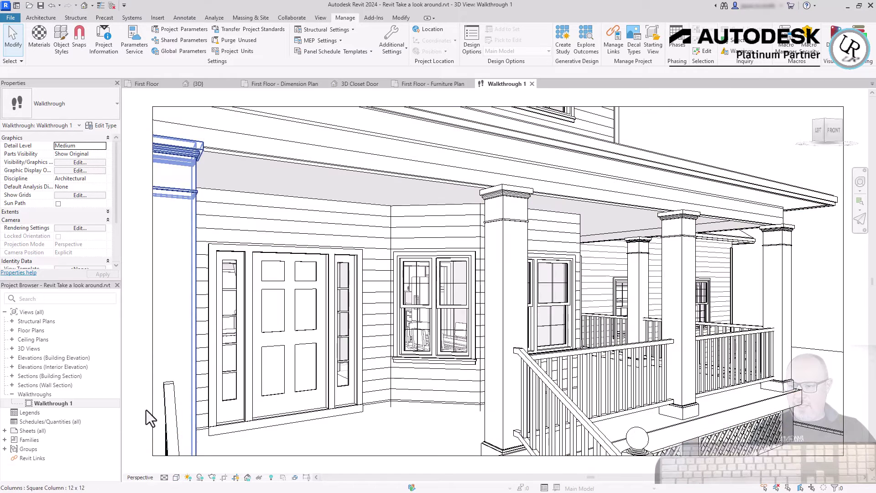
# Reopen the walkthrough for editing, play it briefly, and advance by key frames to frame 149.5
pyautogui.click(389, 106)
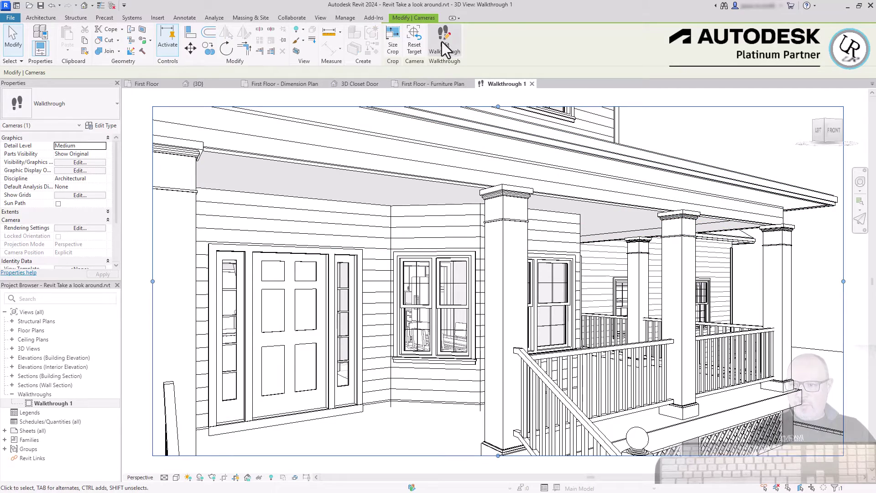
pyautogui.click(441, 42)
pyautogui.click(159, 40)
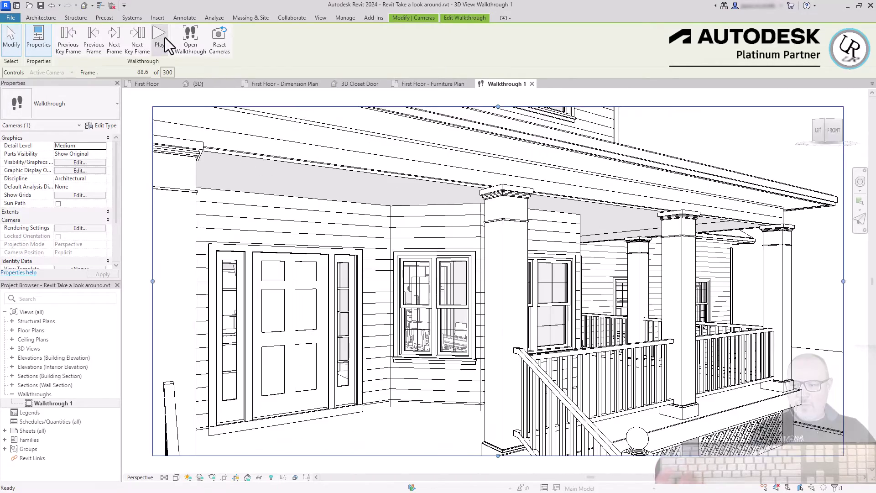
pyautogui.click(136, 38)
pyautogui.click(137, 38)
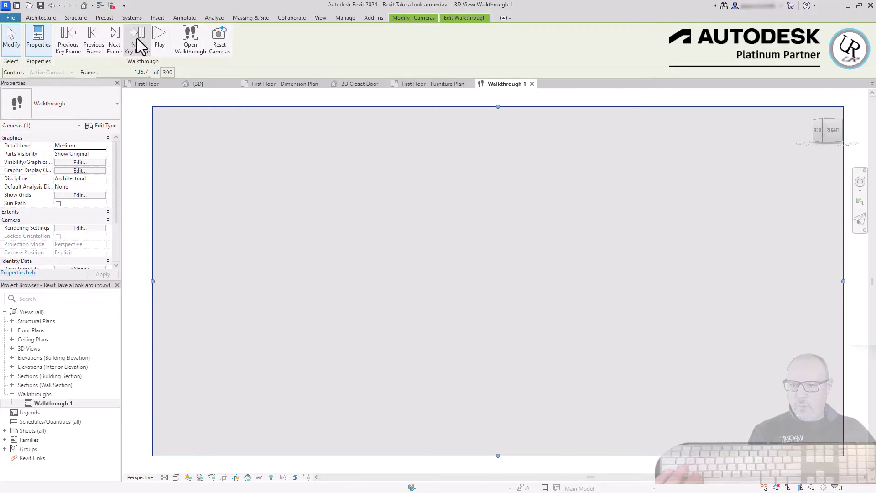
pyautogui.click(137, 38)
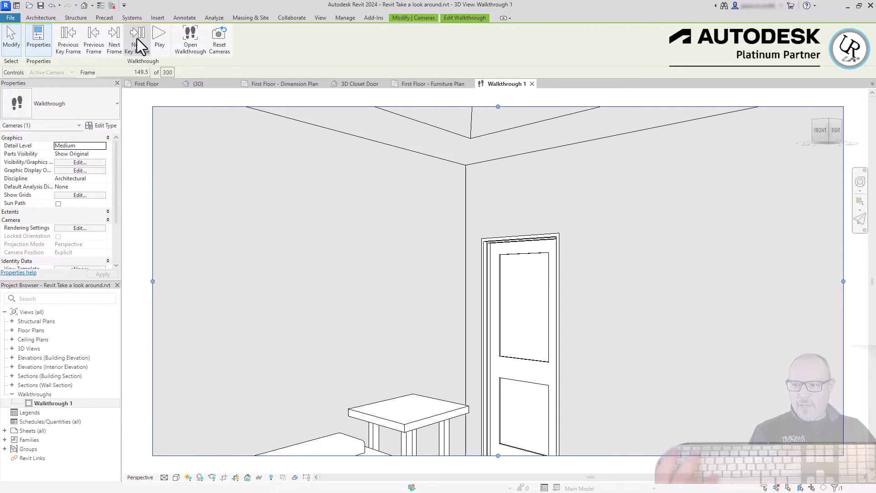
# Reorient the walkthrough camera at frame 149.5 with the SteeringWheels, and step on by key frames to frame 179.1
pyautogui.click(860, 182)
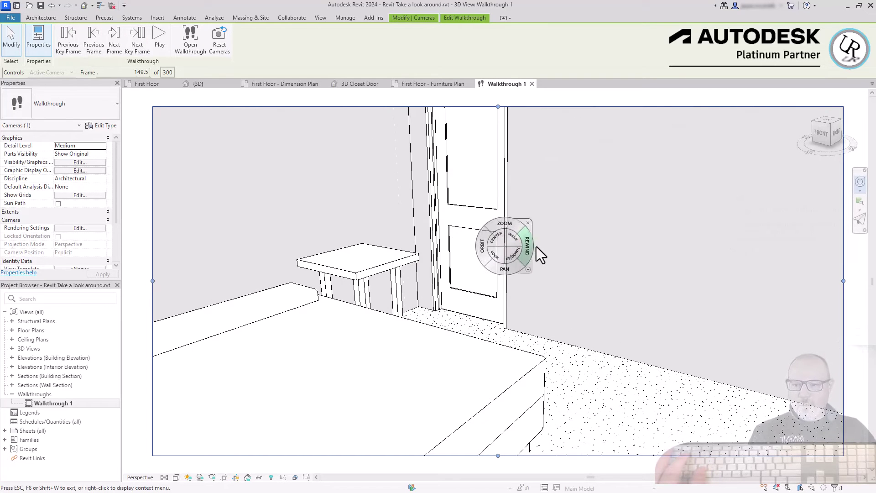
pyautogui.moveTo(500, 259); pyautogui.dragTo(516, 217)
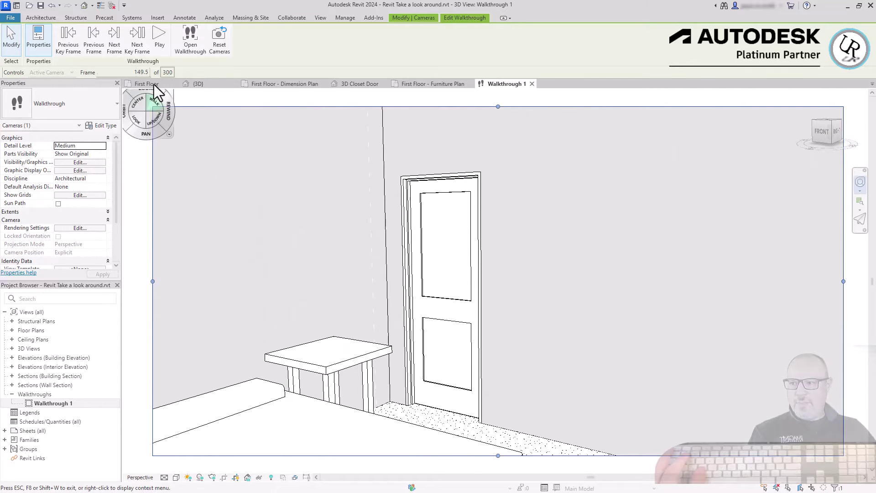
pyautogui.click(69, 42)
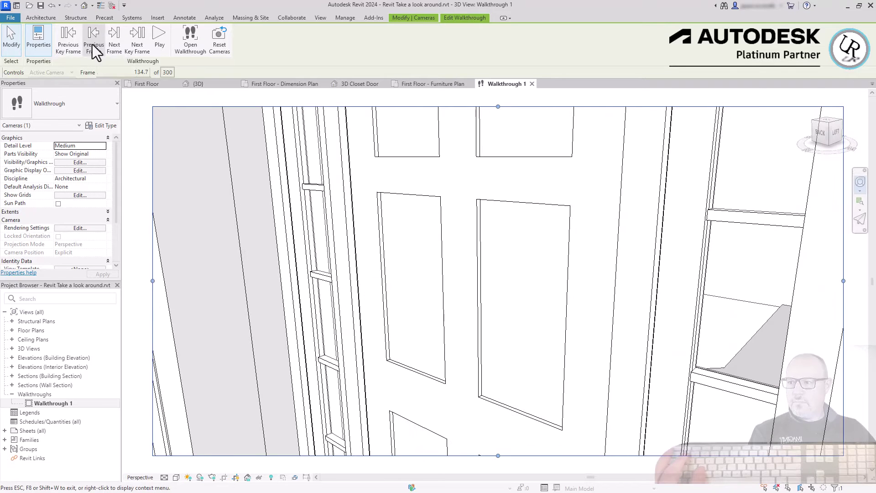
pyautogui.click(114, 41)
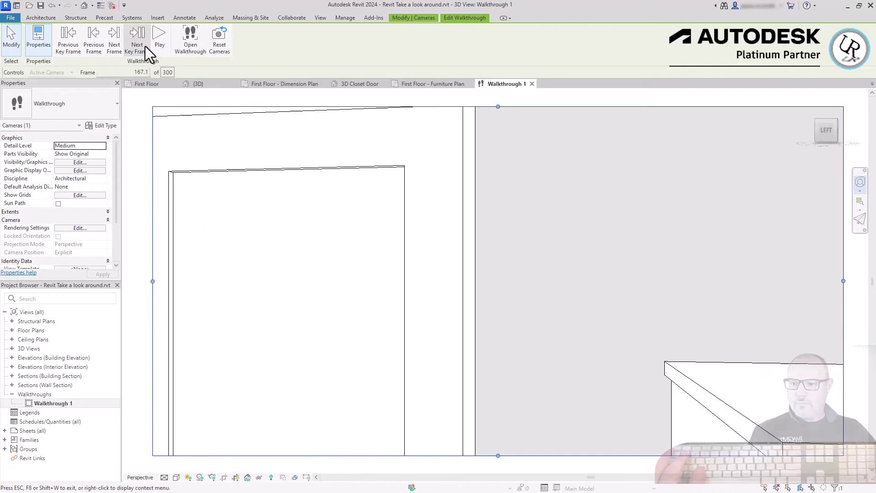
pyautogui.click(145, 45)
pyautogui.moveTo(648, 264); pyautogui.dragTo(648, 274)
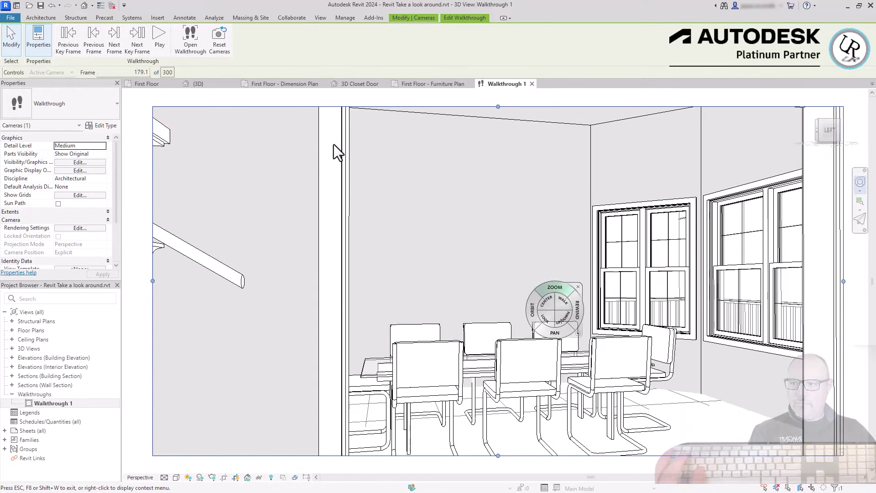
# Step through the remaining key frames of the walkthrough up to the last frame, 300
pyautogui.click(137, 41)
pyautogui.click(137, 41)
pyautogui.click(136, 43)
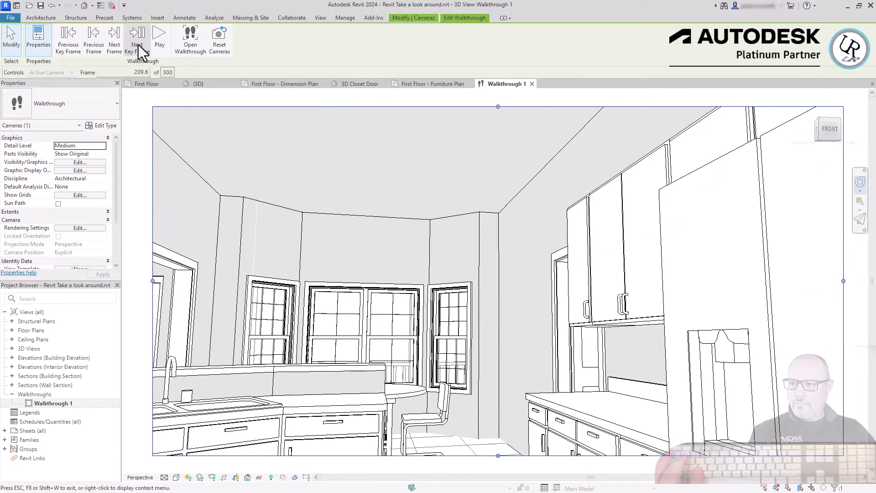
pyautogui.click(136, 43)
pyautogui.click(136, 44)
pyautogui.click(134, 45)
pyautogui.click(133, 48)
pyautogui.moveTo(395, 190); pyautogui.dragTo(457, 335)
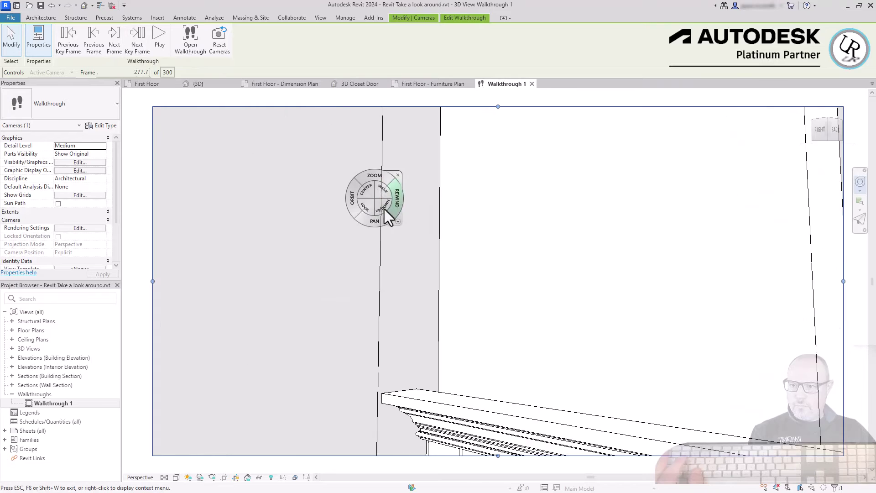
pyautogui.click(137, 44)
pyautogui.click(136, 44)
pyautogui.click(136, 44)
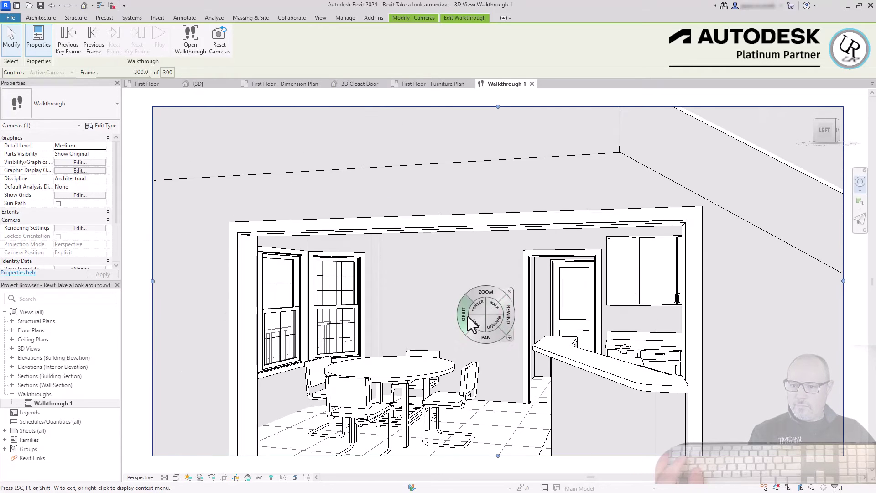
pyautogui.click(136, 44)
# Set the walkthrough's active frame to 1 and play it from there
pyautogui.click(117, 73)
pyautogui.write('1')
pyautogui.press('Return')
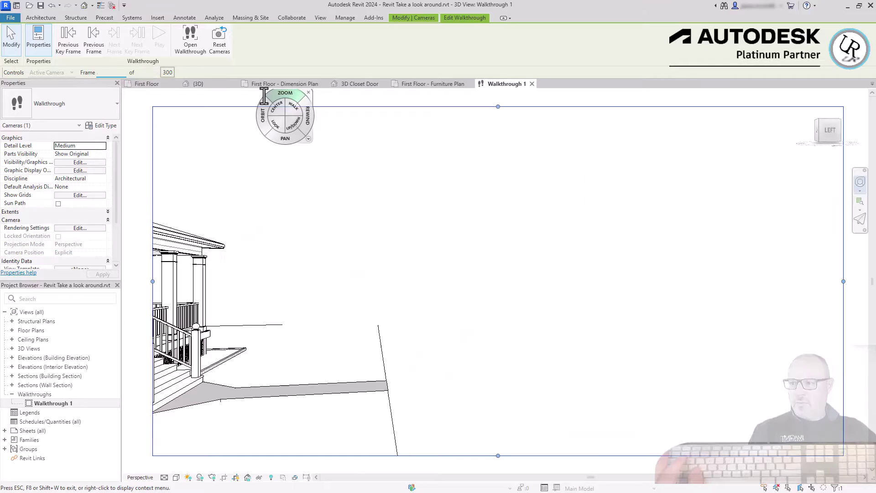
pyautogui.click(160, 39)
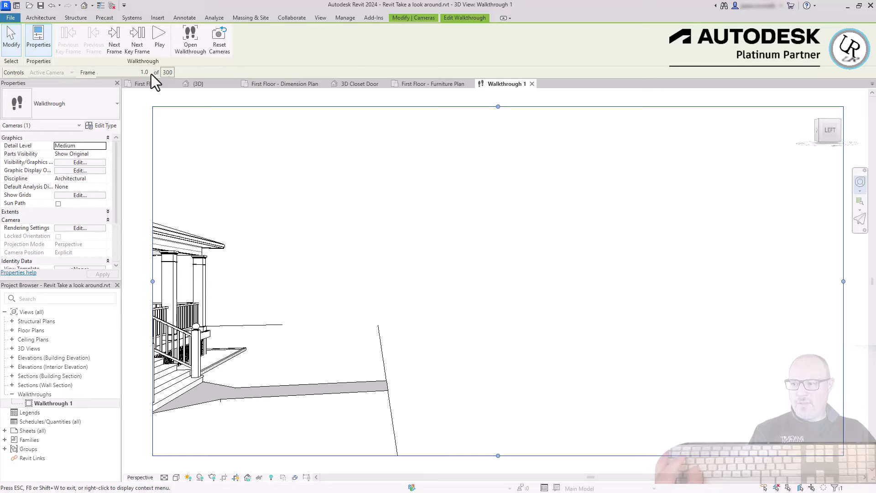
# Hide the SteeringWheel and leave the walkthrough editing
pyautogui.hotkey('shift', 'w')
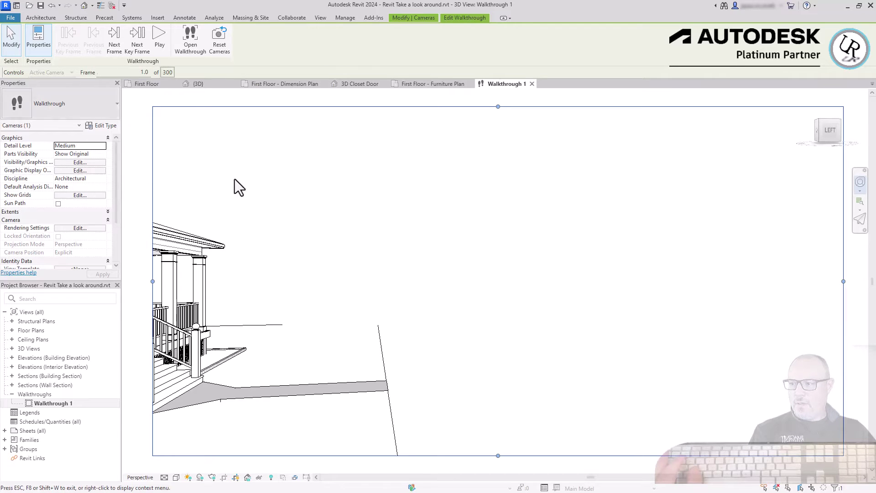
pyautogui.press('Escape')
pyautogui.press('Escape')
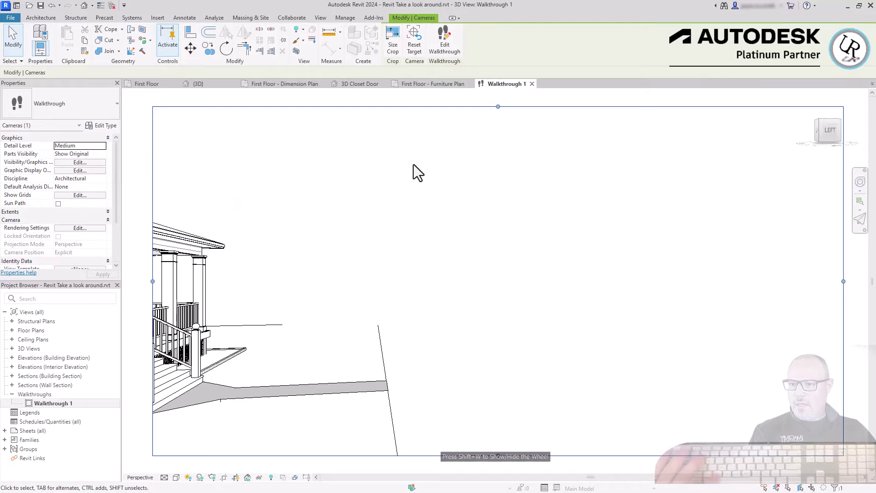
# Start exporting the walkthrough as an animation and set its output visual style to Realistic
pyautogui.click(4, 18)
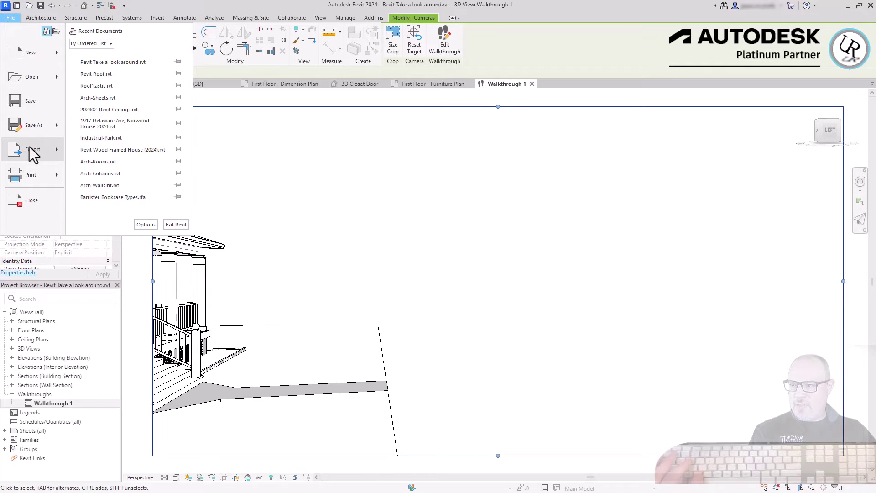
pyautogui.moveTo(29, 146)
pyautogui.moveTo(140, 209)
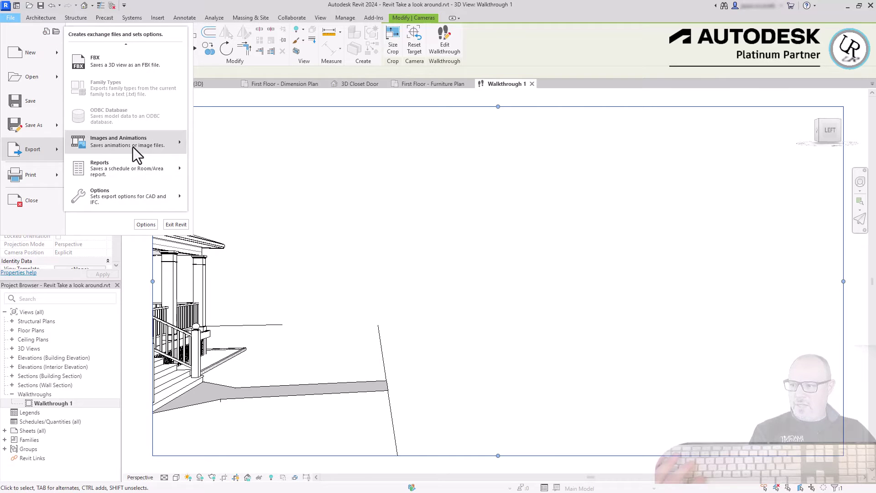
pyautogui.moveTo(132, 147)
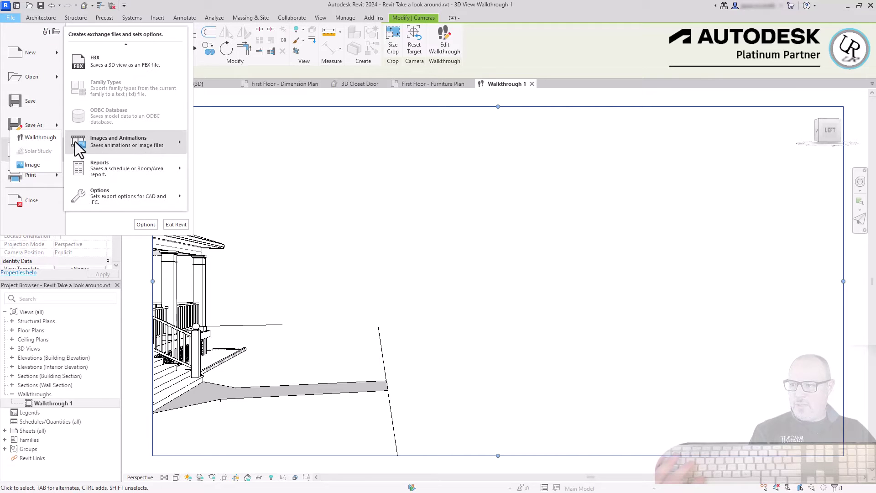
pyautogui.click(37, 138)
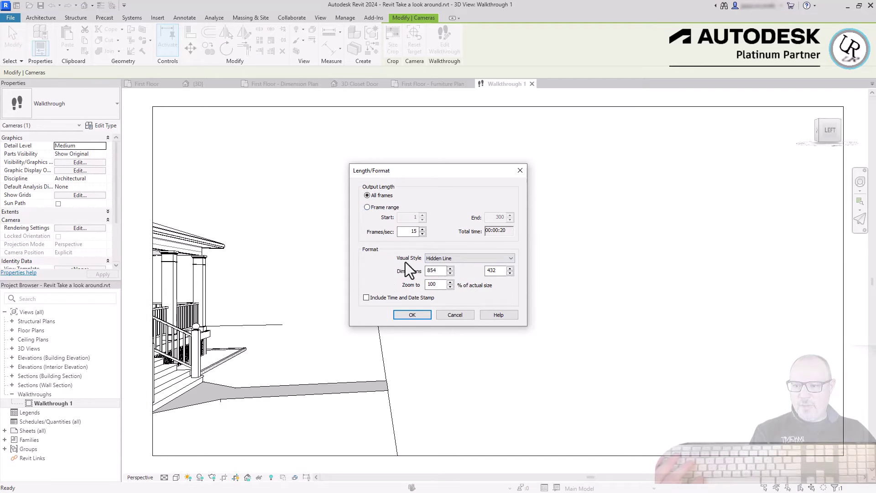
pyautogui.click(447, 258)
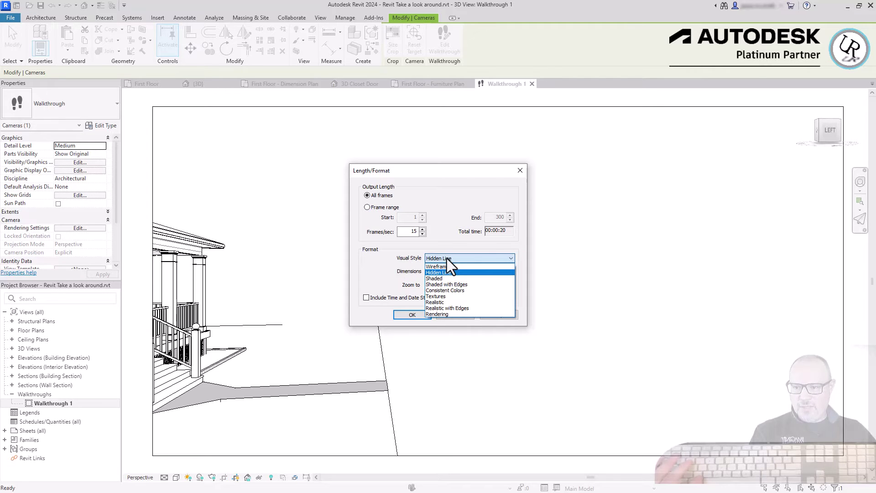
pyautogui.click(446, 302)
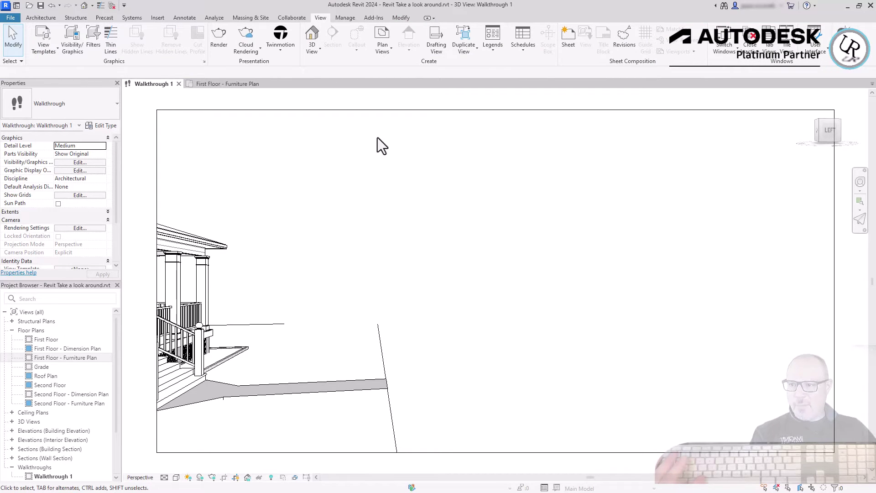
# Tile the Walkthrough 1 and First Floor - Furniture Plan views side by side, and fit the walkthrough in its window
pyautogui.click(214, 86)
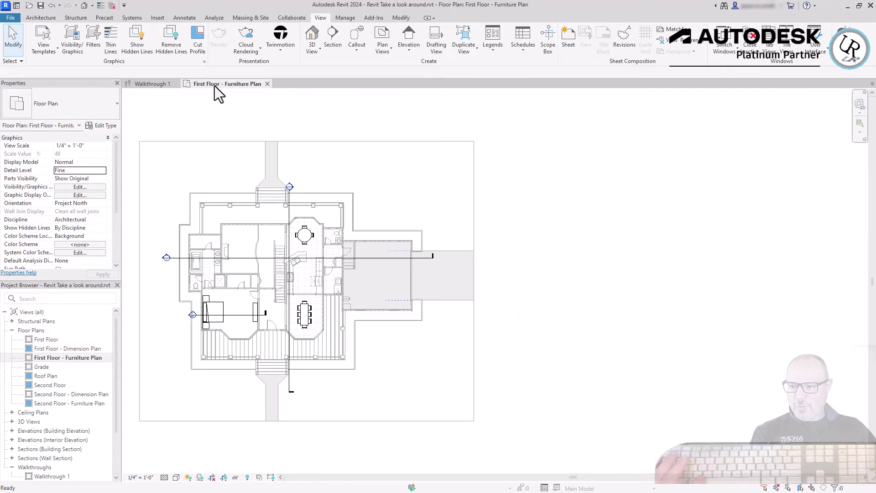
pyautogui.click(150, 84)
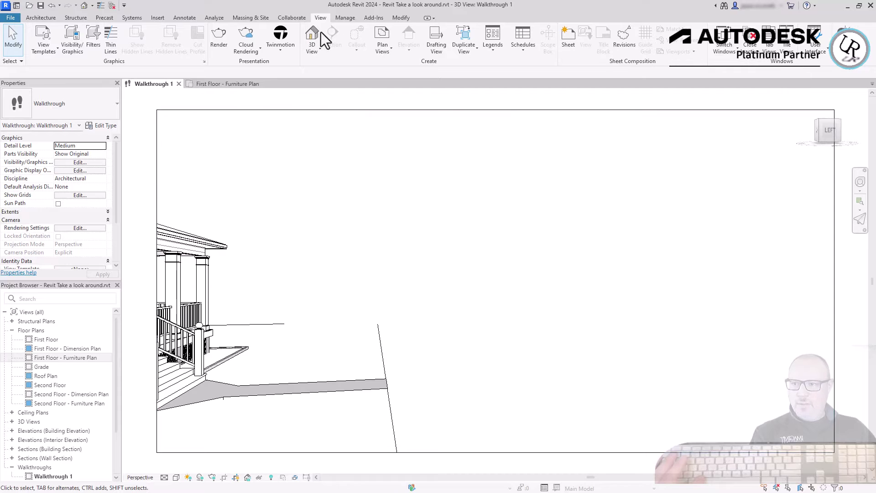
pyautogui.click(787, 43)
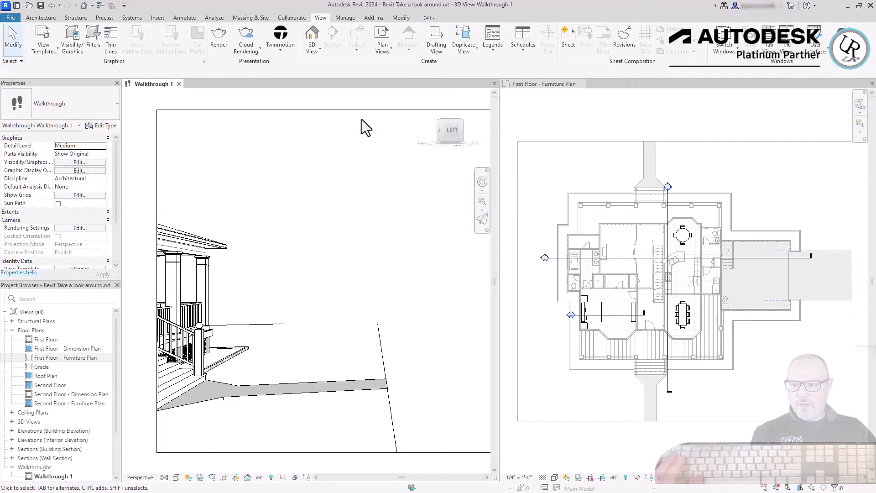
pyautogui.press('z')
pyautogui.press('f')
pyautogui.click(604, 122)
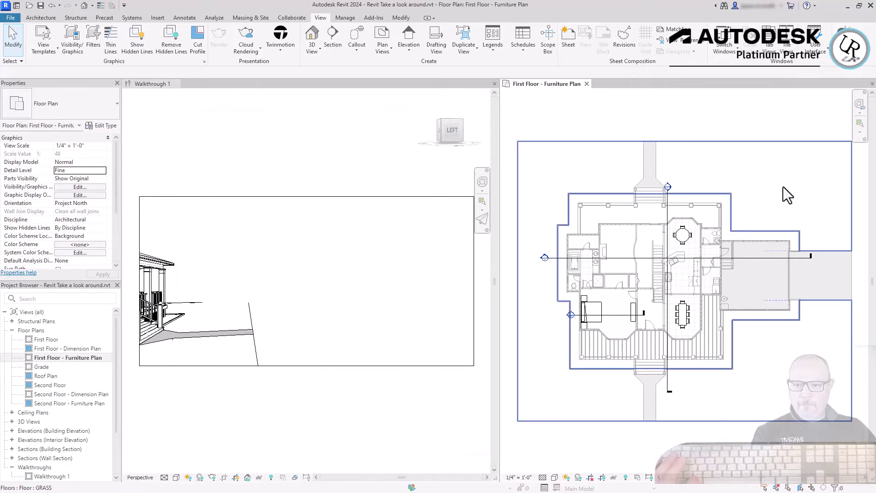
# Select the walkthrough camera by its crop boundary in Walkthrough 1, open it for editing, and play it from frame 1
pyautogui.click(338, 170)
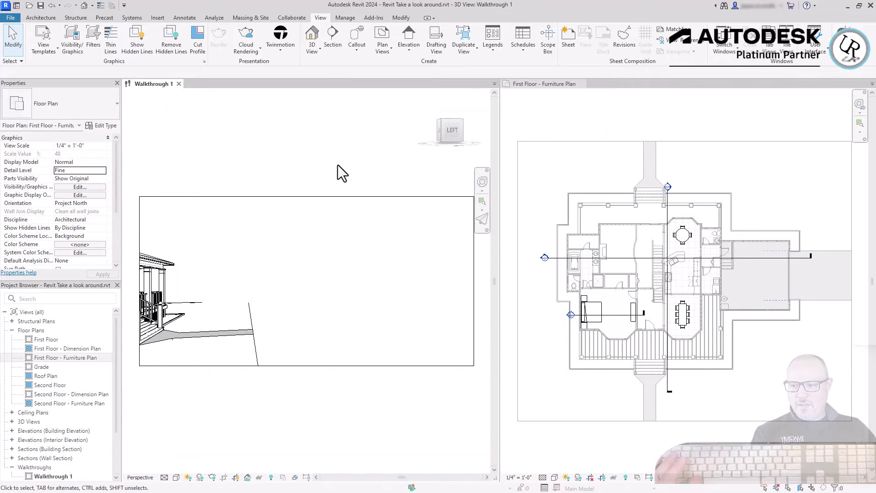
pyautogui.click(329, 198)
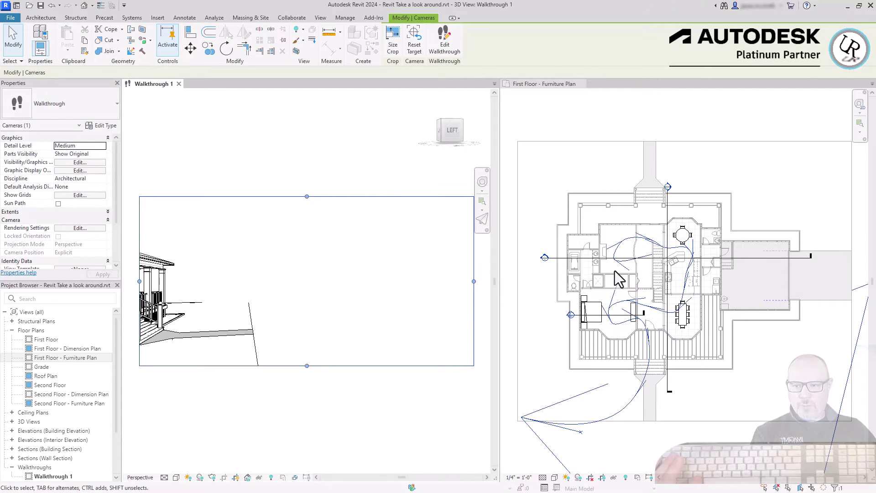
pyautogui.click(445, 41)
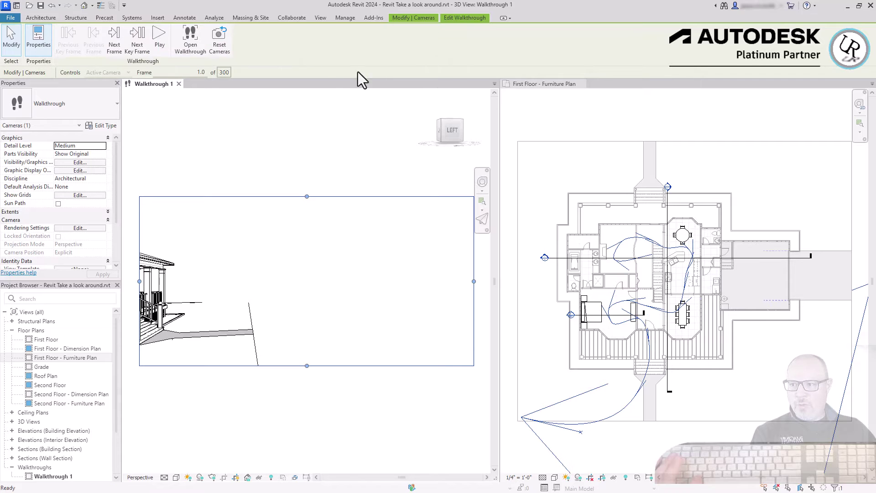
pyautogui.click(160, 41)
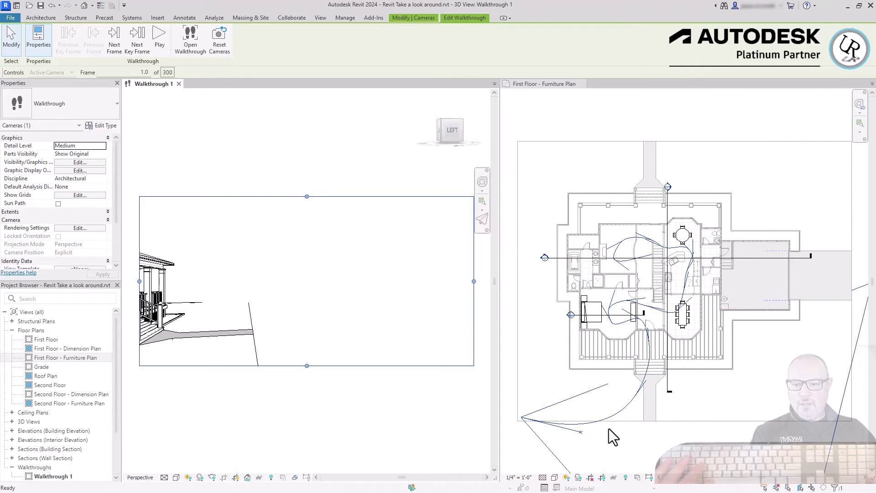
# Activate the furniture plan to show the walkthrough path's key frames, and dismiss the prompt to quit editing
pyautogui.click(617, 416)
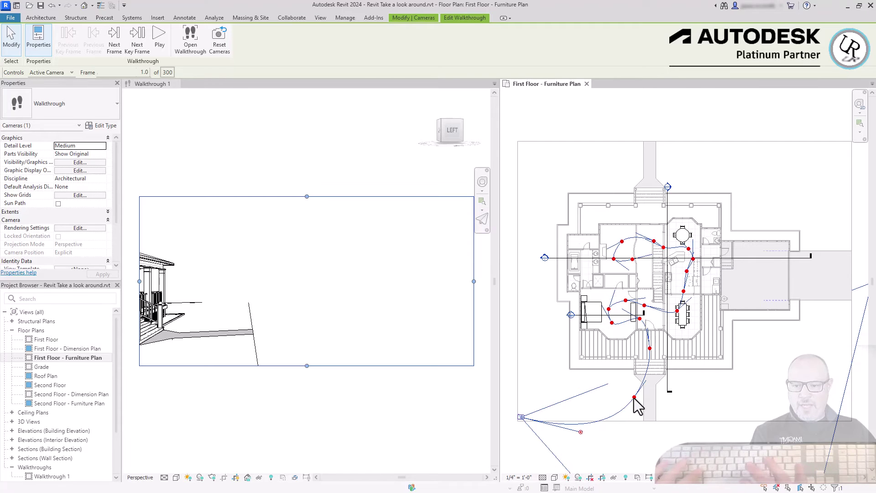
pyautogui.press('Escape')
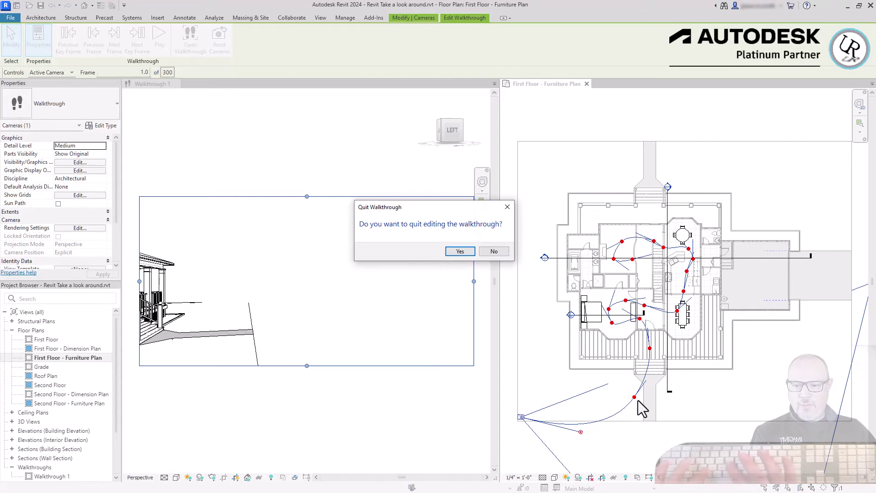
pyautogui.click(507, 208)
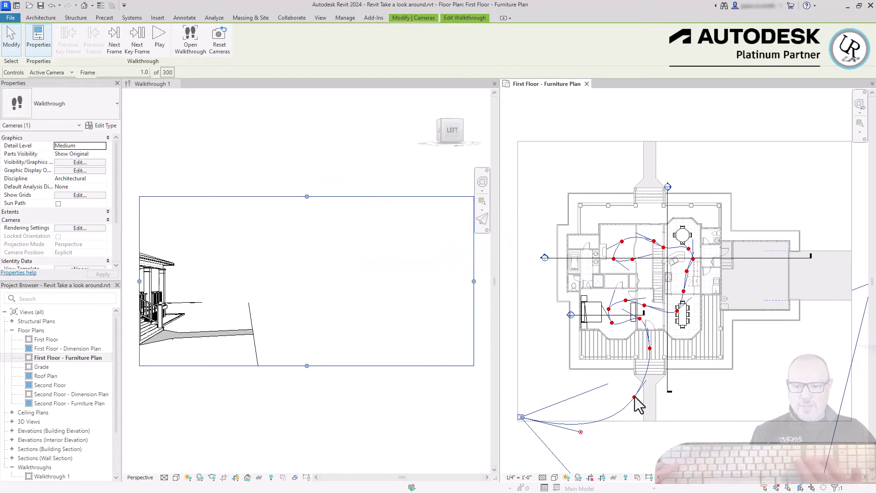
# Quit editing the walkthrough and nudge its whole path slightly up on the furniture plan
pyautogui.press('Escape')
pyautogui.click(507, 208)
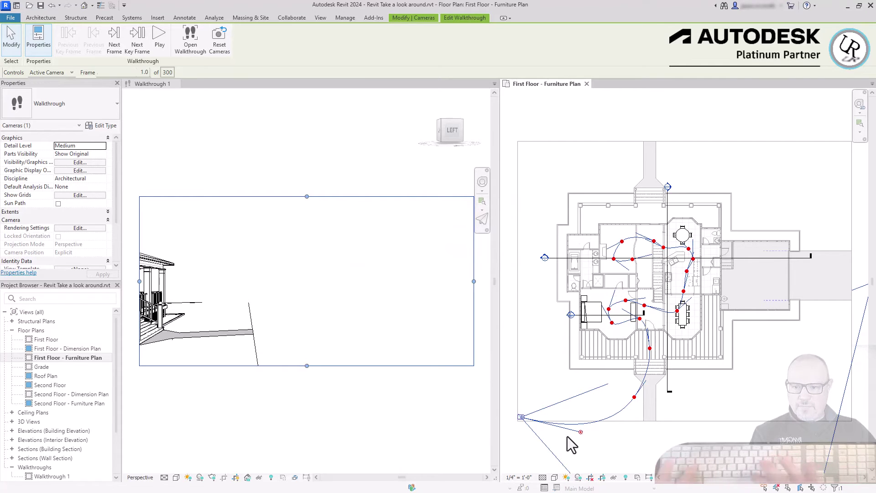
pyautogui.press('Escape')
pyautogui.click(465, 254)
pyautogui.moveTo(633, 416); pyautogui.dragTo(630, 409)
# Reopen the walkthrough for editing from Walkthrough 1 and activate the furniture plan to show its key frames
pyautogui.click(444, 44)
pyautogui.click(191, 44)
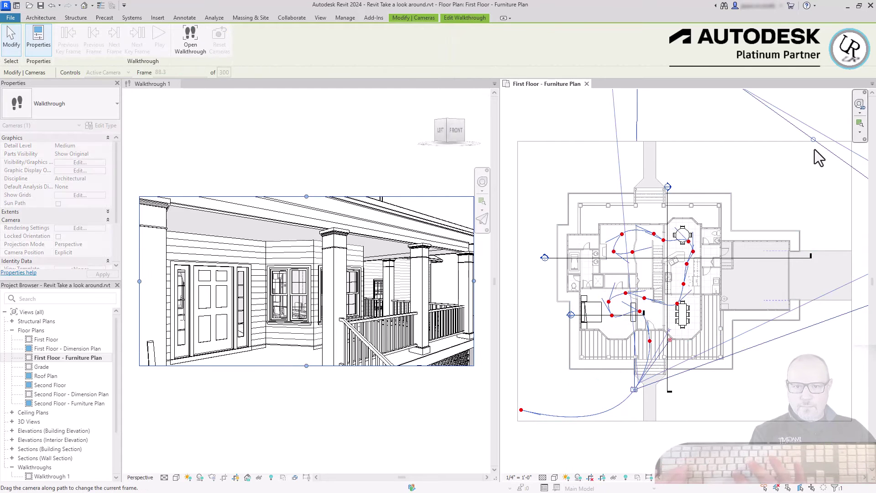
pyautogui.click(384, 138)
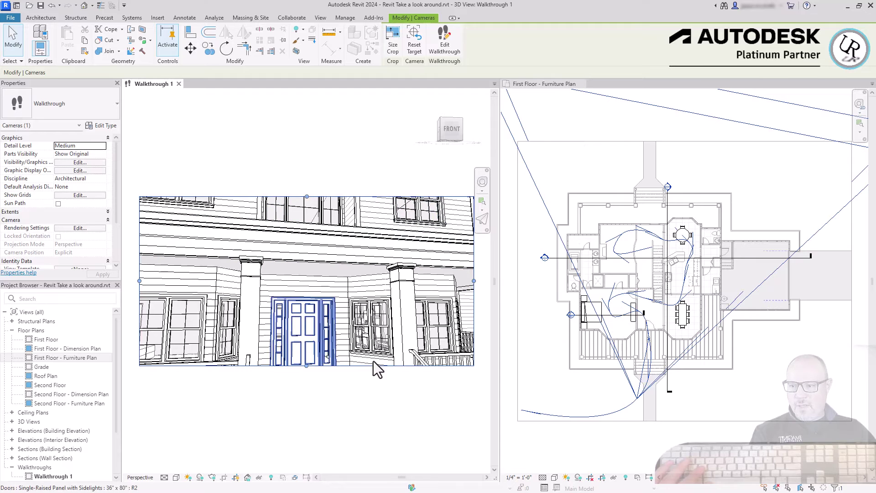
pyautogui.click(450, 42)
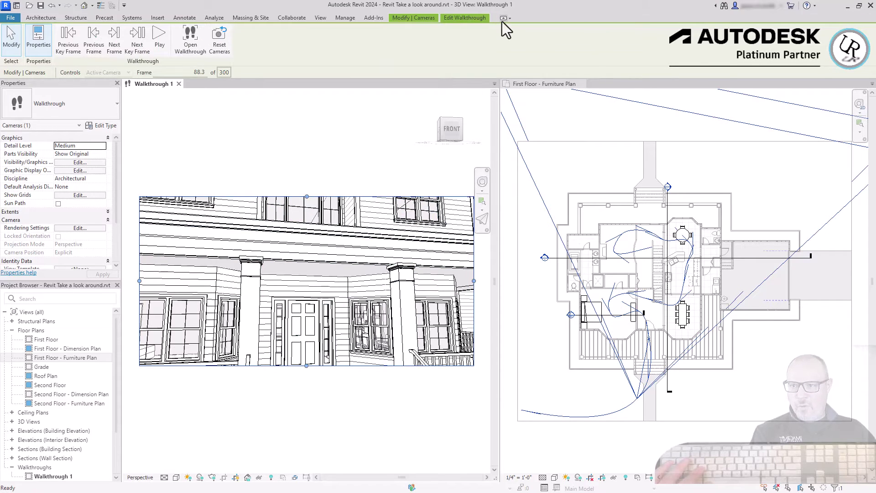
pyautogui.click(587, 402)
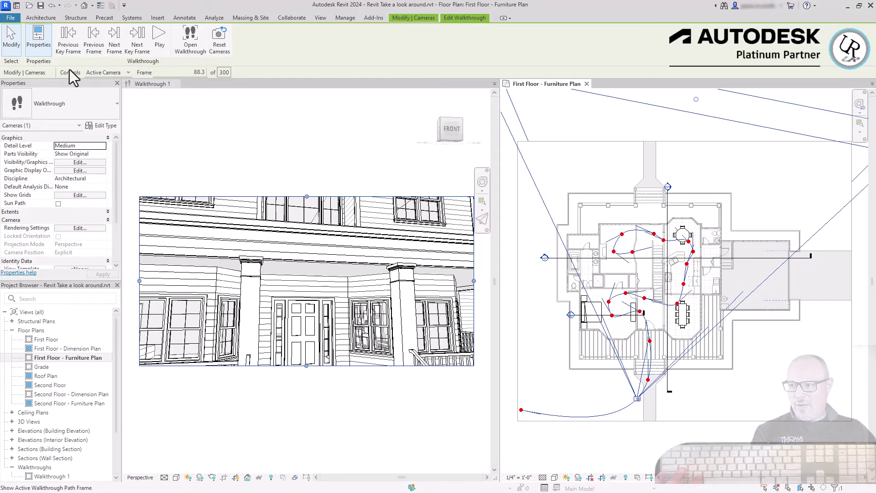
# Set the walkthrough controls to Path and reposition the key frames at the front steps, the porch and in the bedroom
pyautogui.click(130, 74)
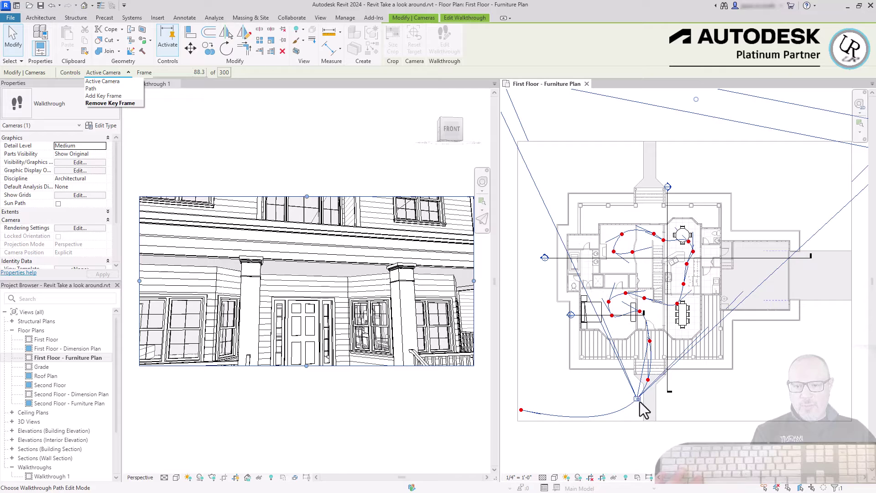
pyautogui.click(97, 90)
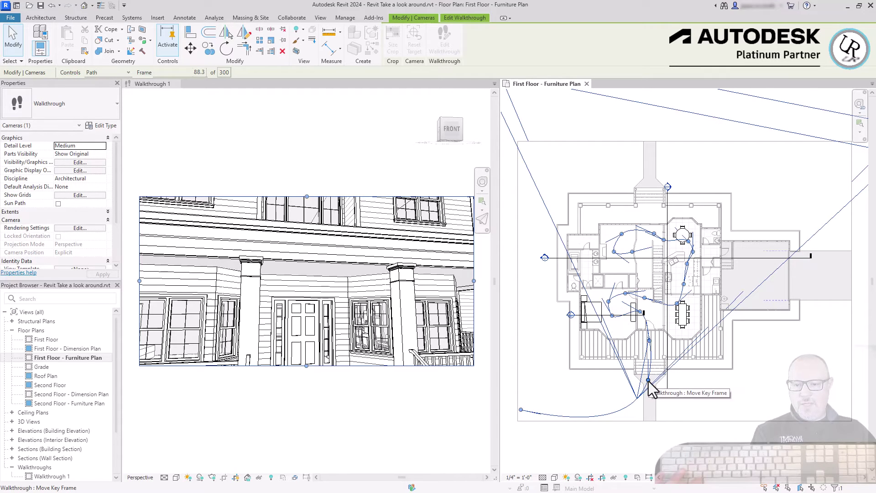
pyautogui.moveTo(648, 381); pyautogui.dragTo(655, 386)
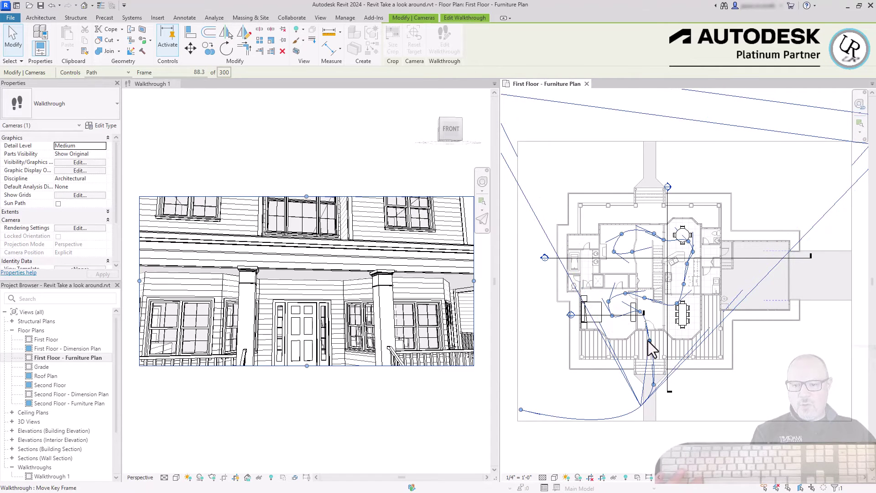
pyautogui.moveTo(648, 341); pyautogui.dragTo(633, 303)
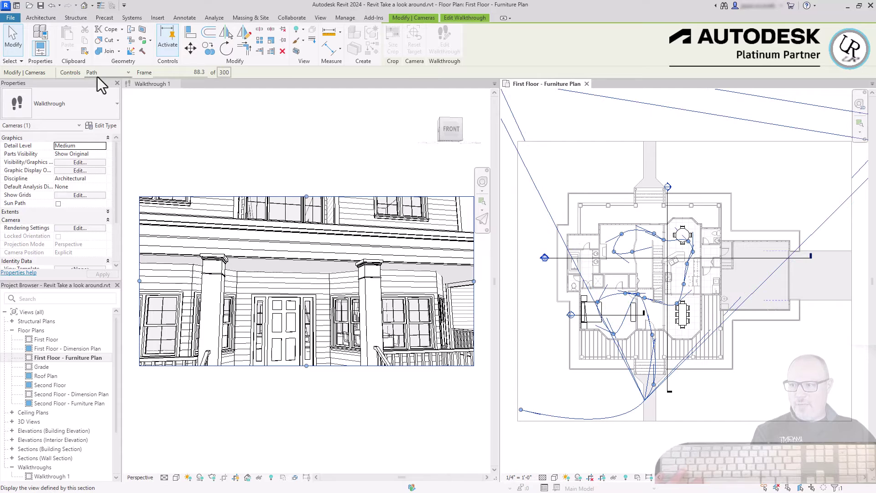
# Advance the walkthrough through its key frames into the bedroom and move the bedroom key frames closer to the outer wall
pyautogui.click(465, 17)
pyautogui.click(137, 45)
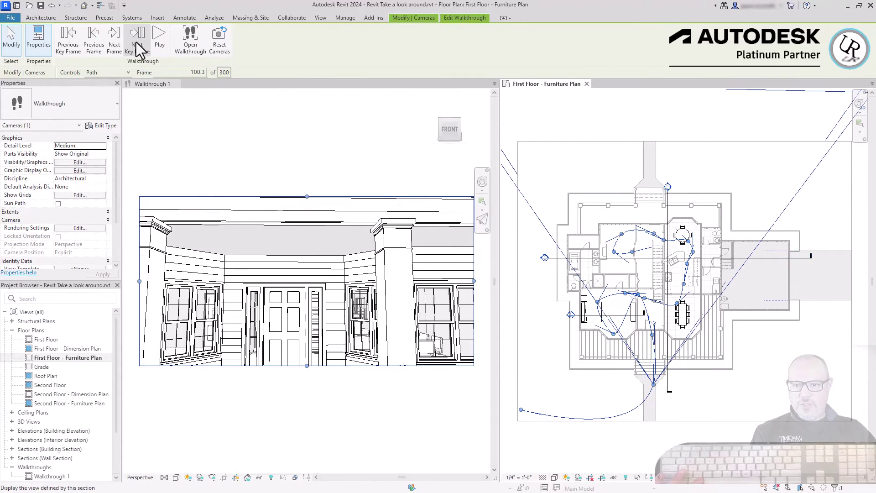
pyautogui.click(139, 48)
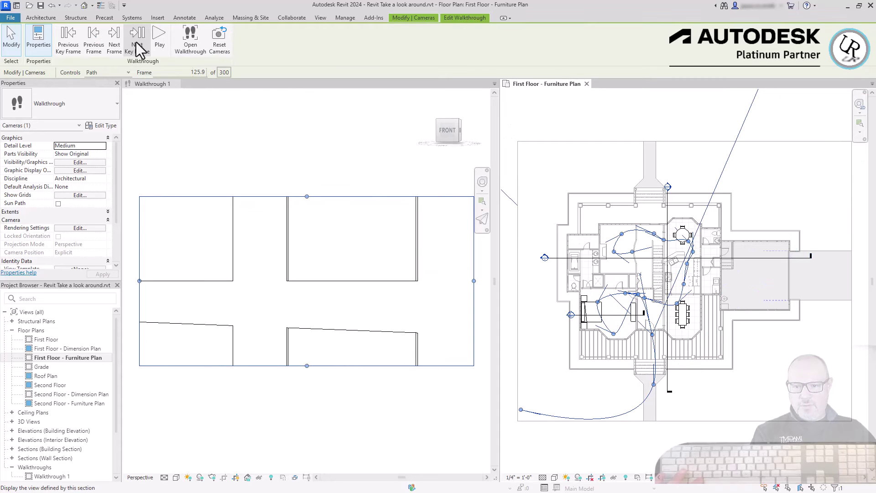
pyautogui.click(139, 48)
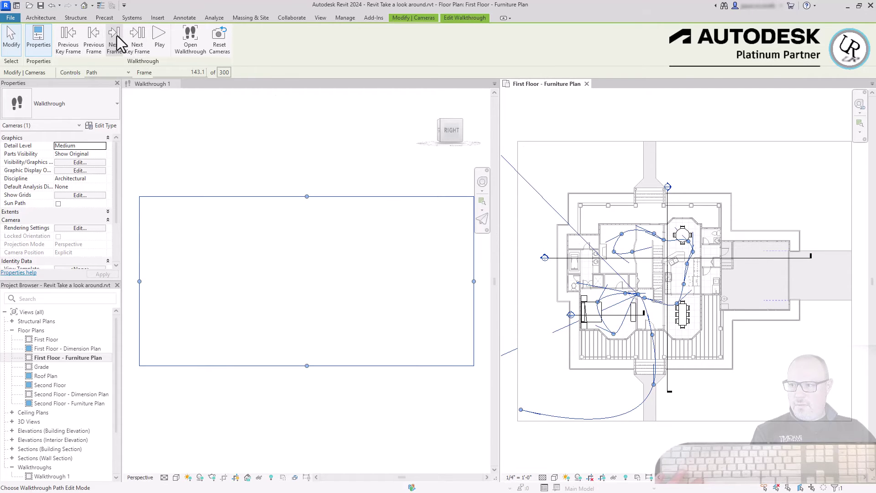
pyautogui.click(131, 37)
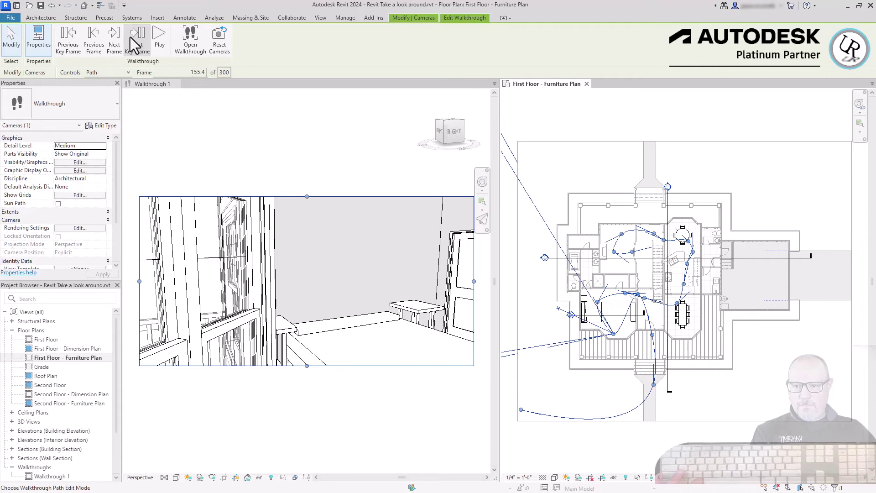
pyautogui.click(557, 308)
pyautogui.click(499, 250)
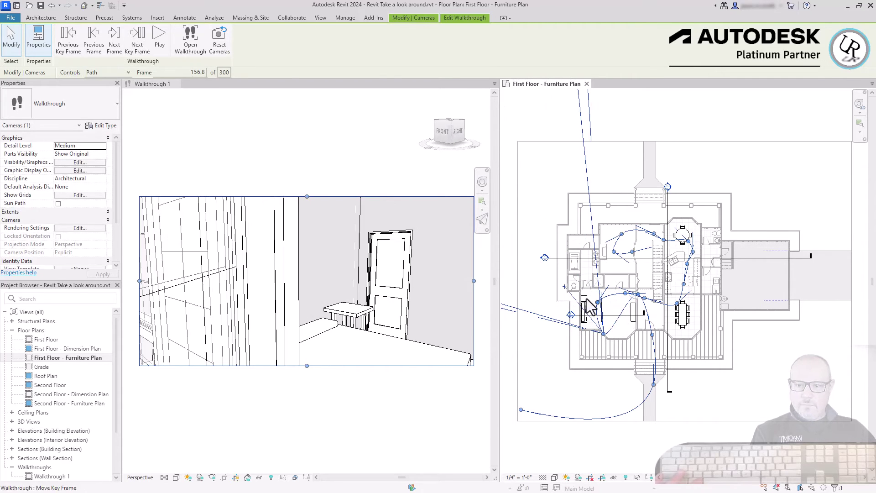
# Advance through the following key frames to the dining room, repositioning the ones in the hall and beside the dining table
pyautogui.click(139, 46)
pyautogui.click(140, 45)
pyautogui.click(141, 48)
pyautogui.click(139, 46)
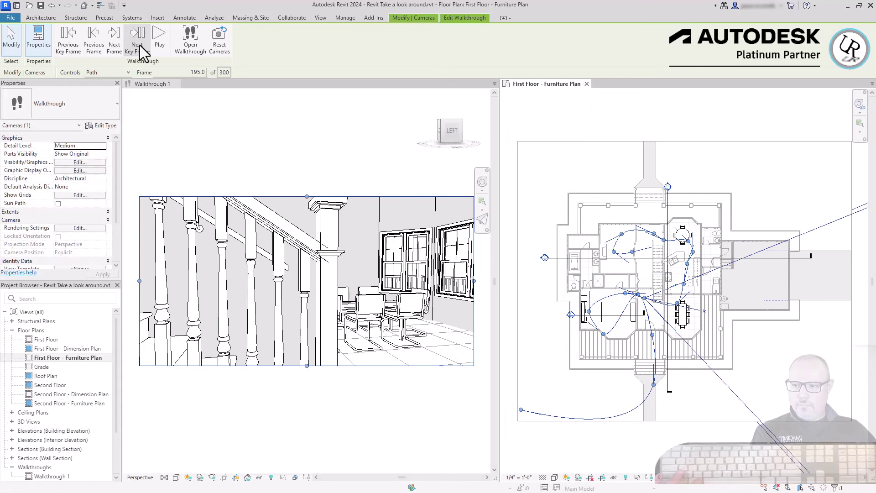
pyautogui.click(137, 46)
pyautogui.click(134, 45)
pyautogui.click(134, 45)
pyautogui.click(136, 45)
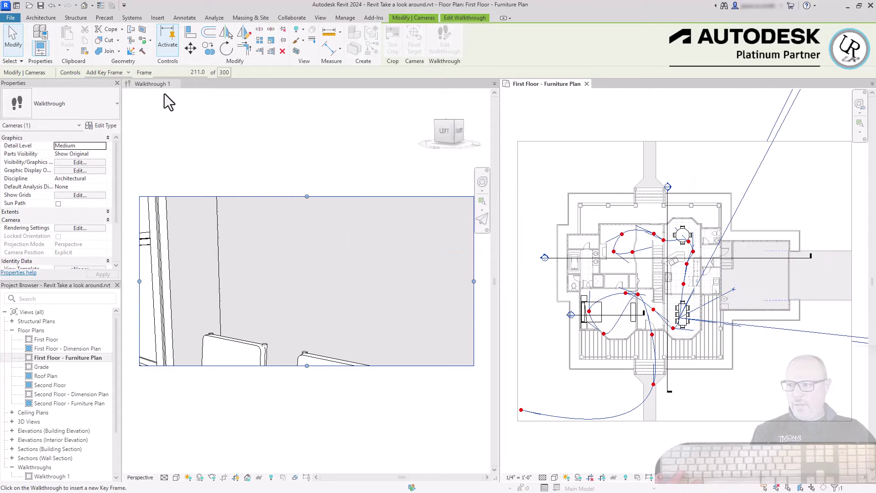
# Add a key frame on the path at the dining table and move it off the table toward the hall side
pyautogui.click(681, 318)
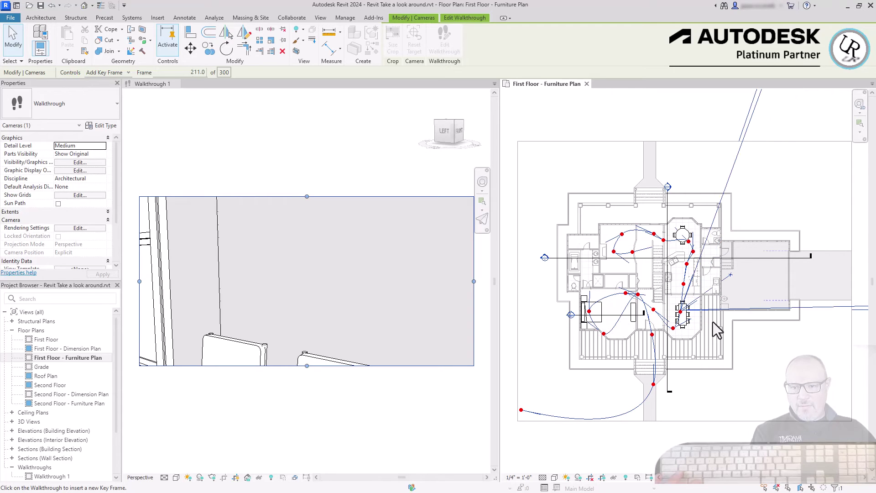
pyautogui.click(109, 74)
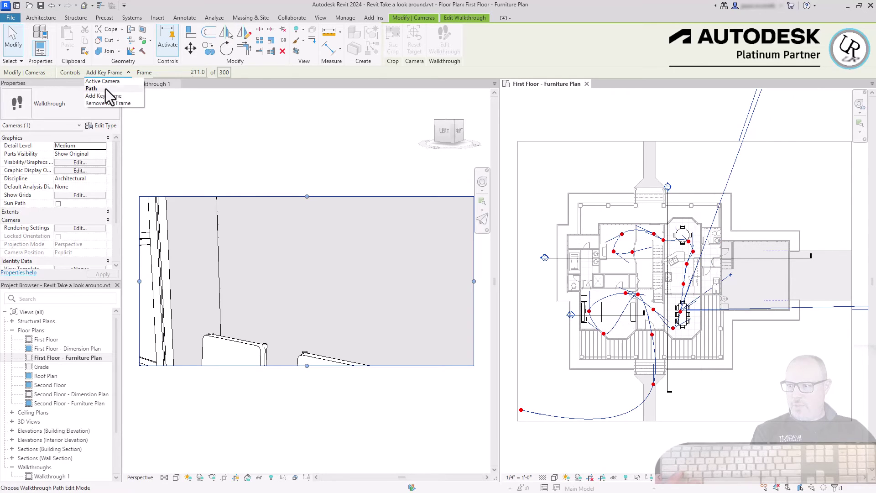
pyautogui.click(105, 88)
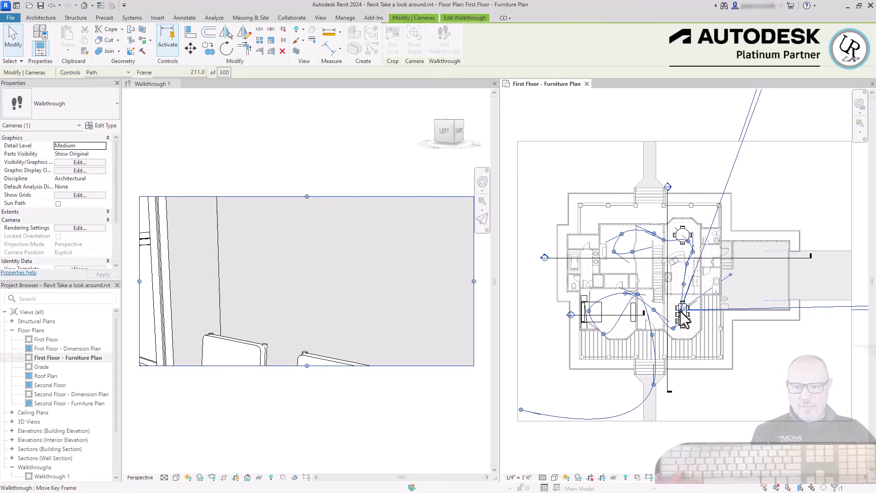
pyautogui.moveTo(683, 318)
pyautogui.mouseDown()
pyautogui.moveTo(677, 330)
pyautogui.moveTo(685, 315)
pyautogui.moveTo(674, 312)
pyautogui.moveTo(672, 321)
pyautogui.mouseUp()
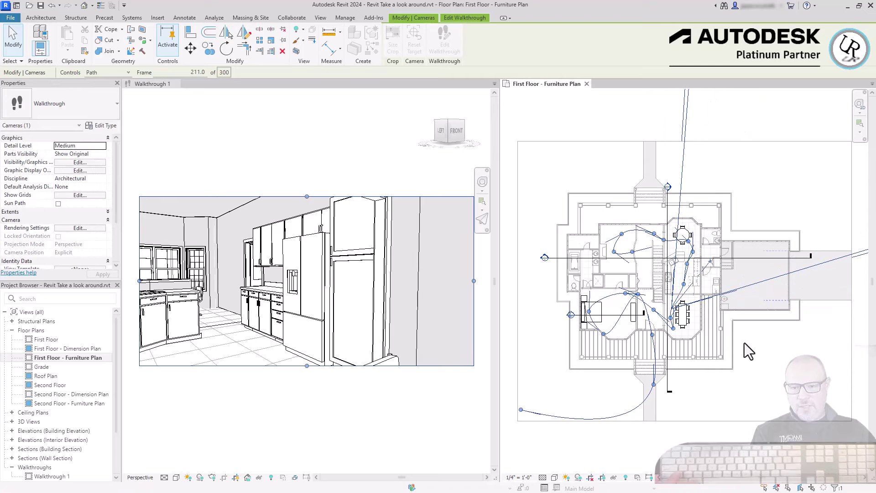
# Step the walkthrough back to frame 206.1 and remove the key frame at the top of the bedroom loop
pyautogui.click(451, 17)
pyautogui.click(95, 39)
pyautogui.click(95, 39)
pyautogui.click(122, 73)
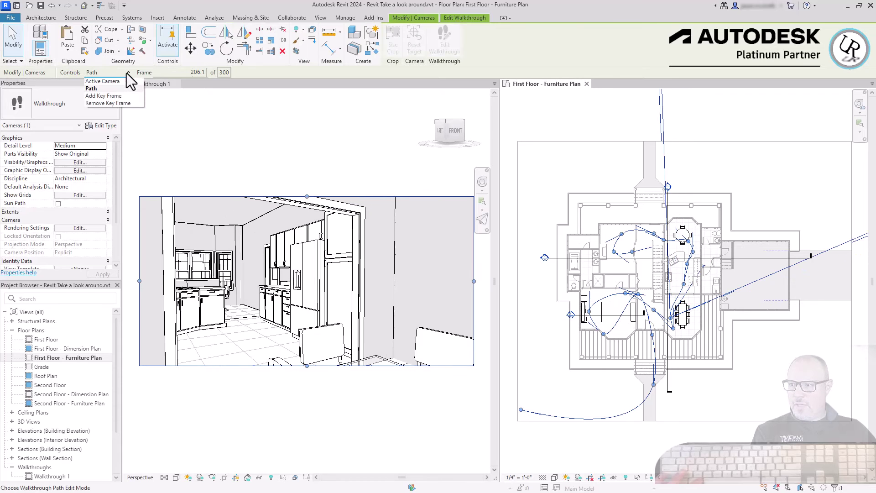
pyautogui.click(93, 104)
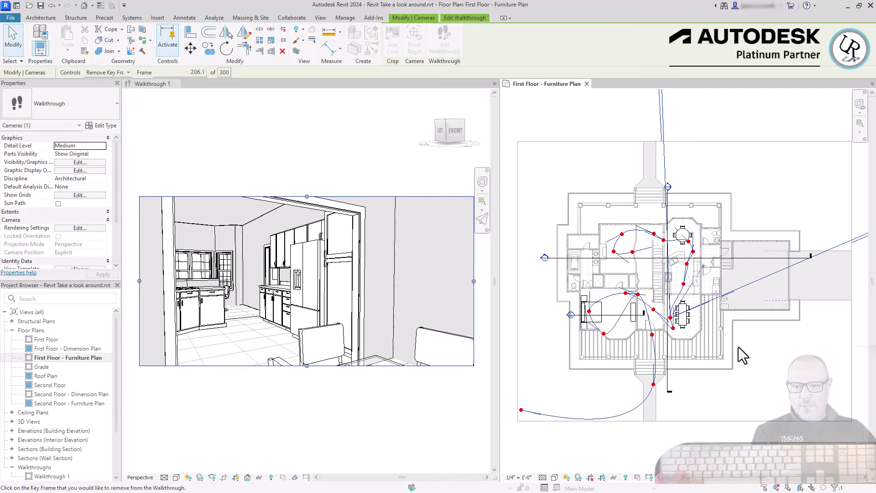
pyautogui.click(625, 293)
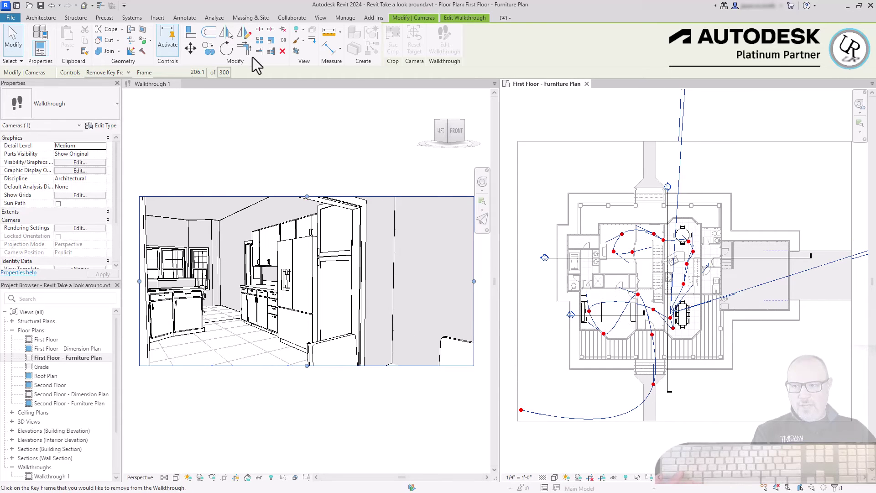
# Switch the controls back to Path and move the hall key frame beside the stairs slightly up
pyautogui.click(126, 74)
pyautogui.click(92, 89)
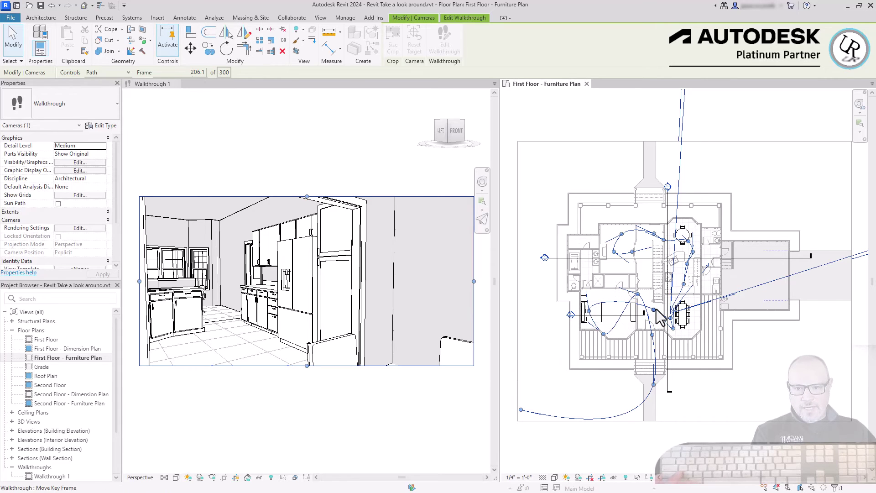
pyautogui.moveTo(653, 310); pyautogui.dragTo(652, 300)
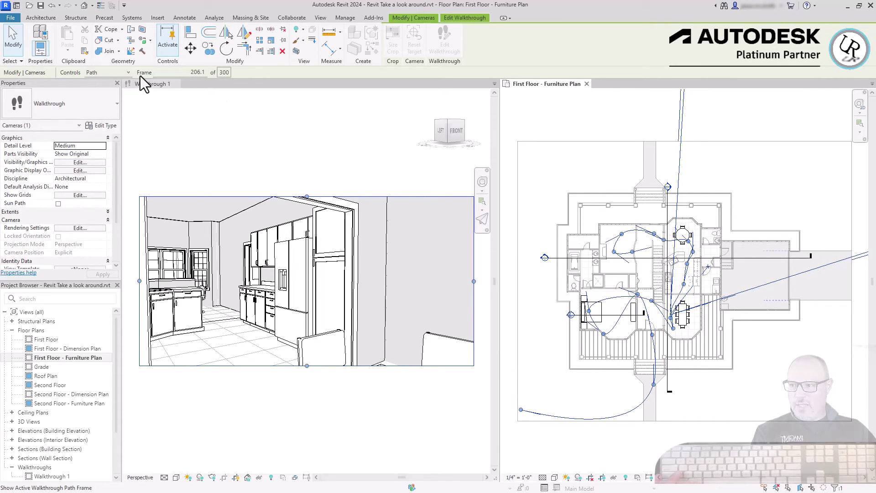
# Open the walkthrough view and reset the cameras so their target points follow the path
pyautogui.click(197, 73)
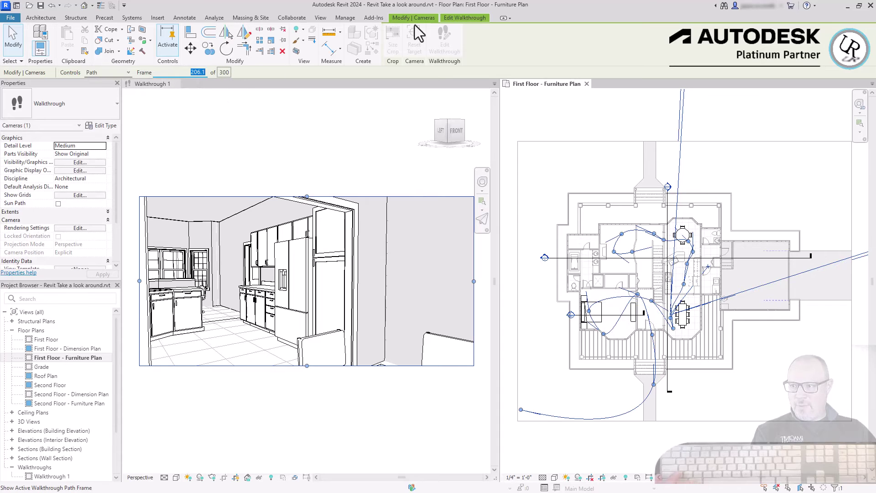
pyautogui.click(448, 20)
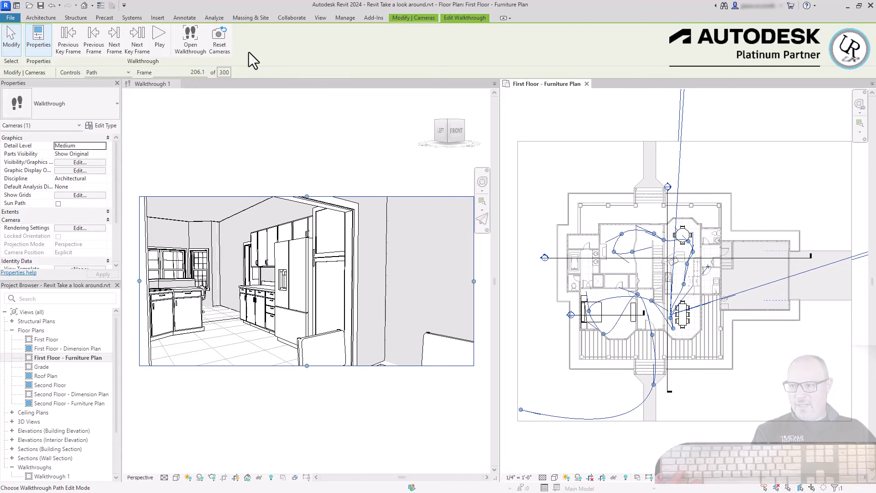
pyautogui.click(180, 43)
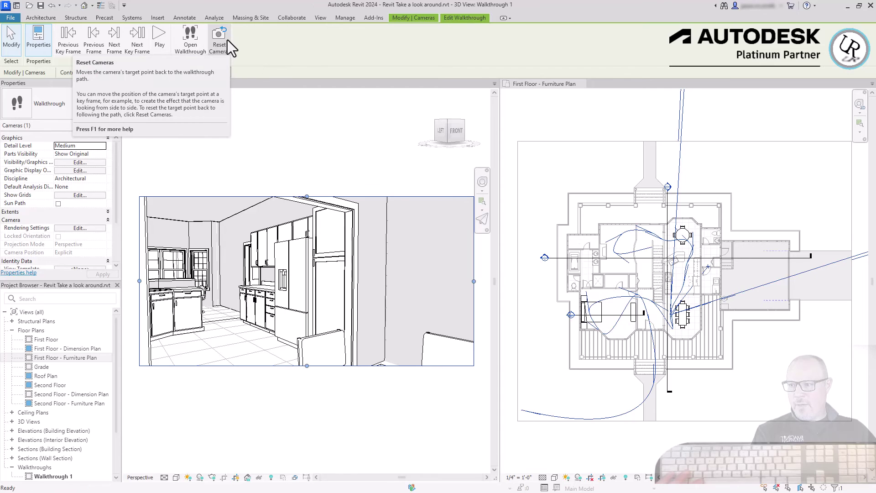
pyautogui.click(227, 40)
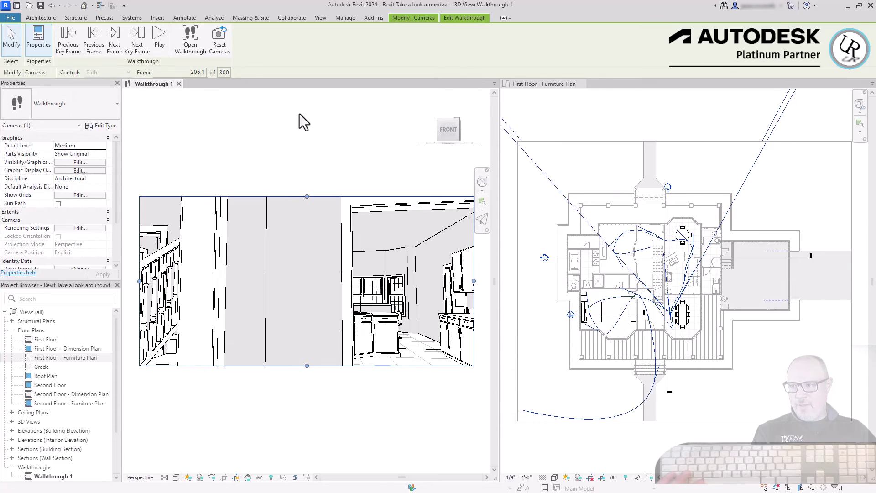
# Check the reset camera against the furniture plan, return to Walkthrough 1, and quit editing the walkthrough
pyautogui.click(604, 117)
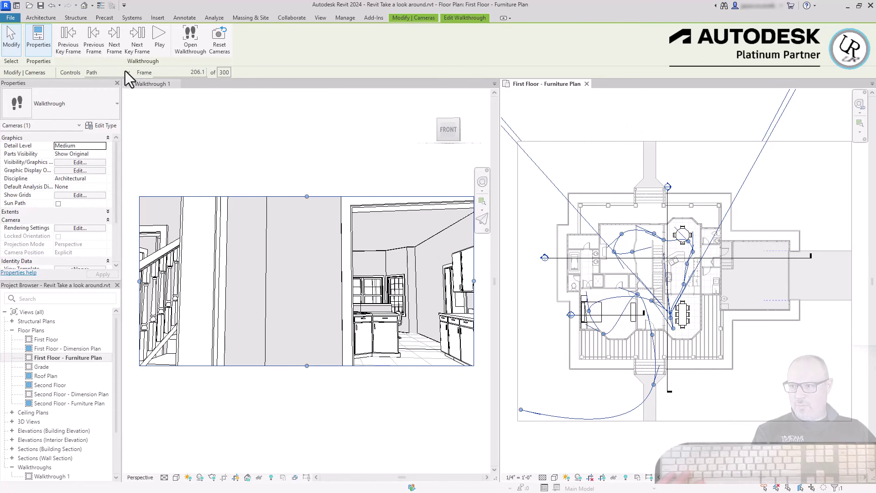
pyautogui.click(372, 194)
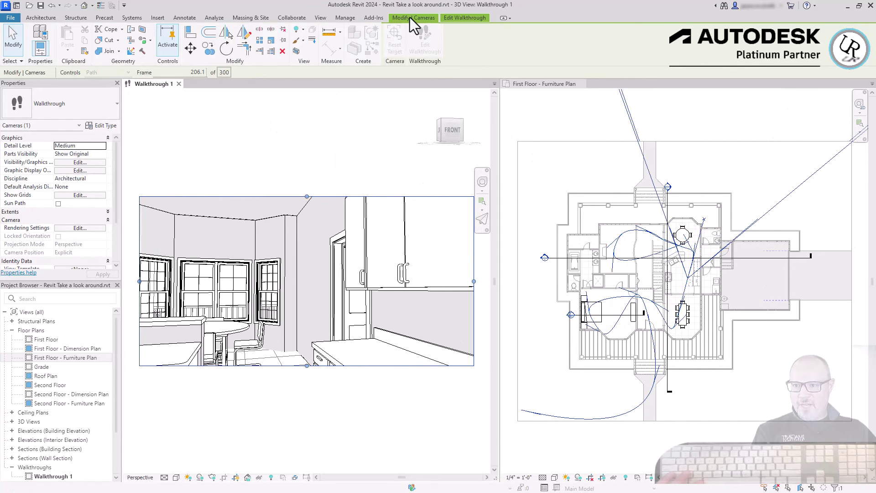
pyautogui.press('Escape')
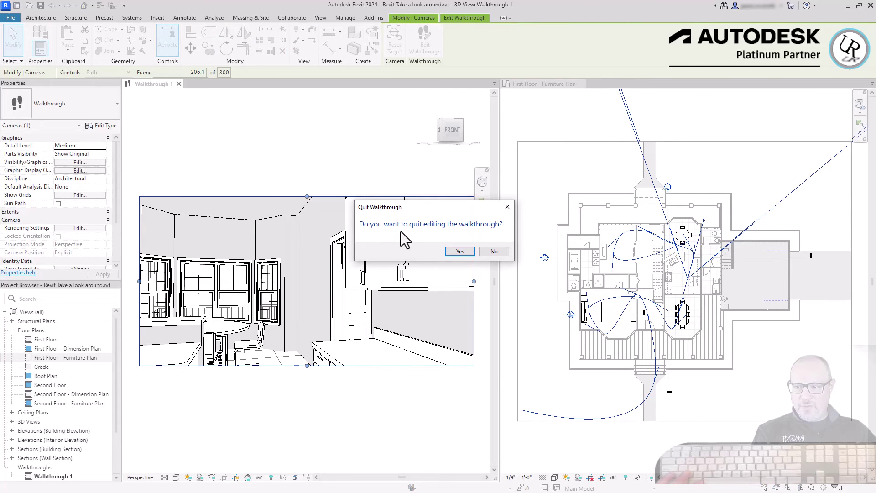
pyautogui.click(460, 252)
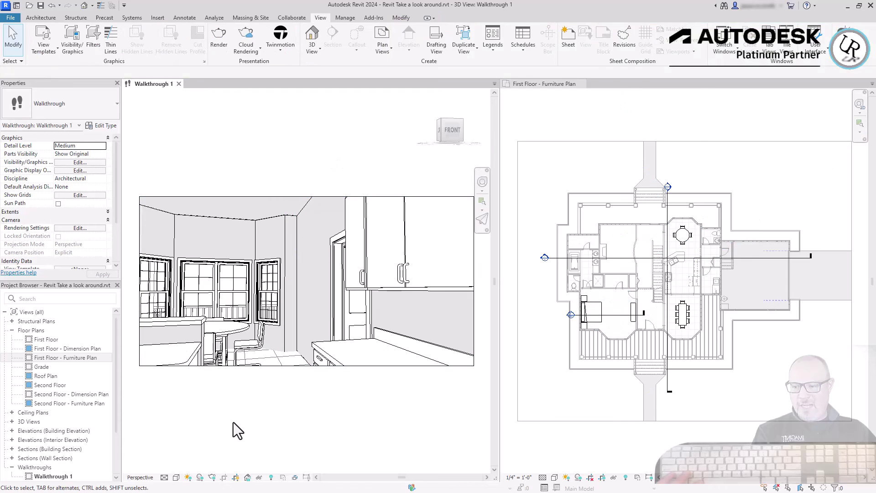
# Combine the tiled views into tabs, select the Walkthrough 1 crop region, and edit the walkthrough to return to frame 1
pyautogui.press('t')
pyautogui.press('w')
pyautogui.click(174, 110)
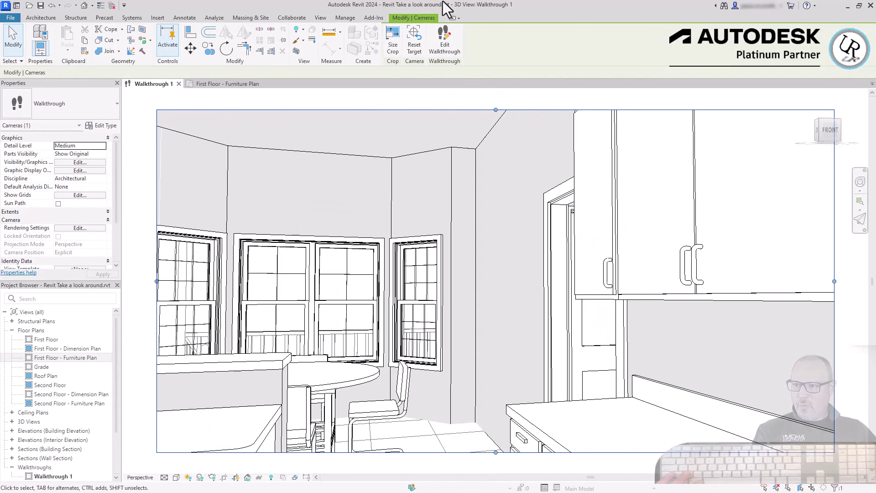
pyautogui.click(439, 46)
pyautogui.click(173, 73)
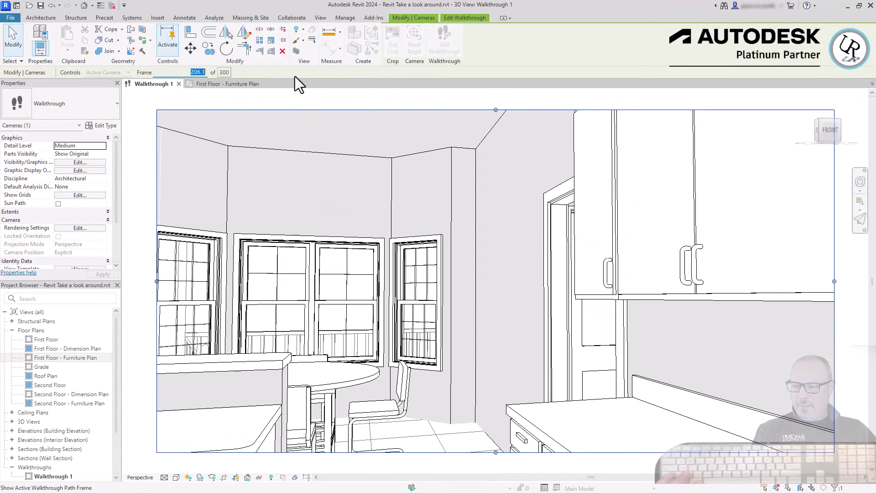
pyautogui.write('1')
pyautogui.press('Return')
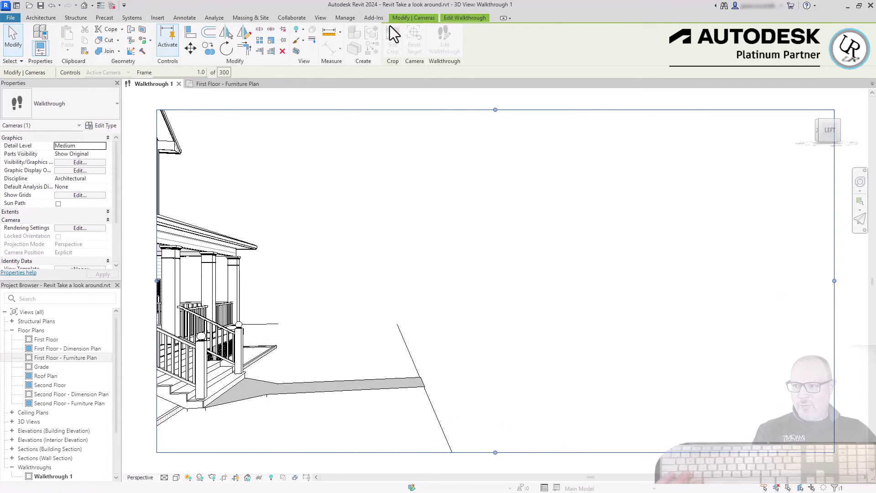
# Play the walkthrough from the first frame, review its view properties, and quit editing the walkthrough
pyautogui.click(470, 18)
pyautogui.click(155, 41)
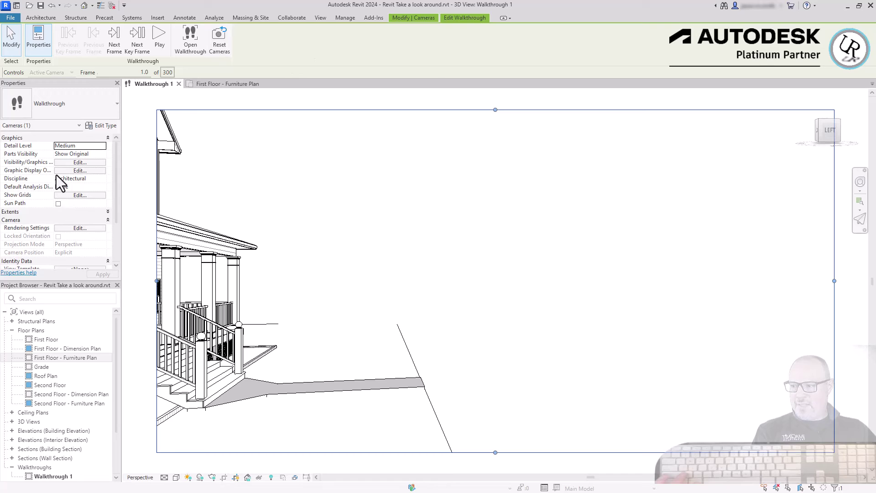
pyautogui.moveTo(116, 185); pyautogui.dragTo(111, 211)
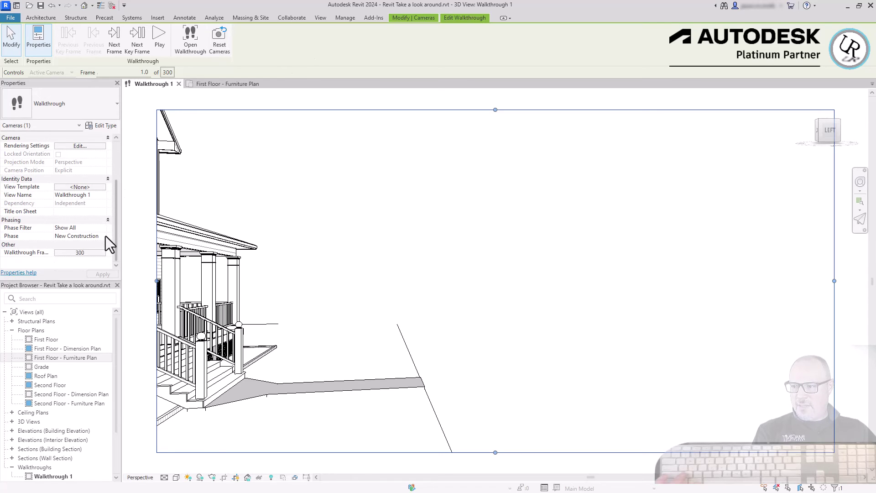
pyautogui.scroll(4, 105, 198)
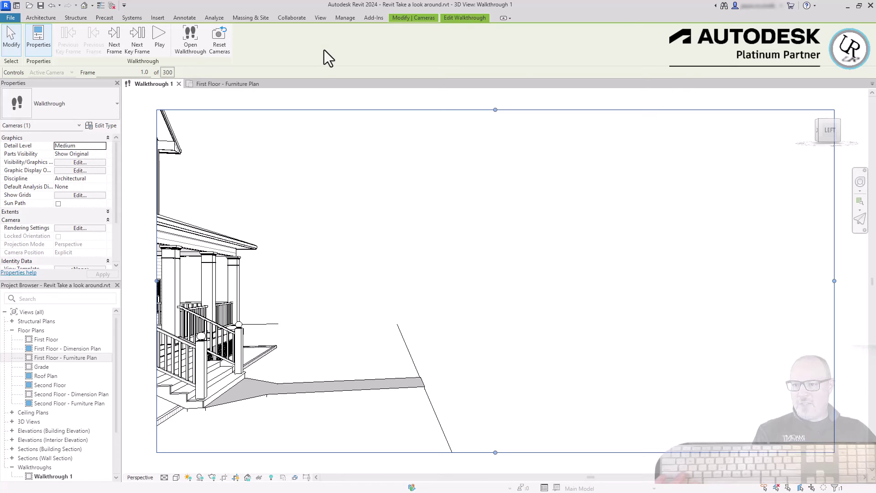
pyautogui.press('Escape')
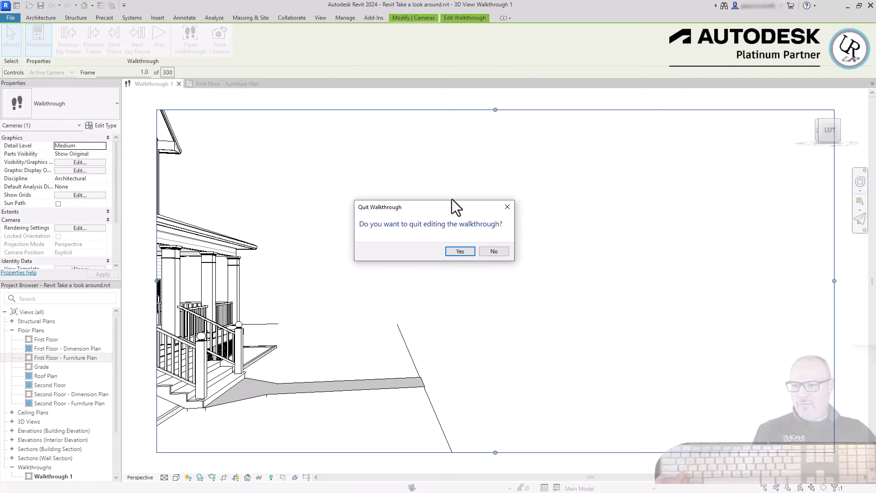
pyautogui.click(465, 253)
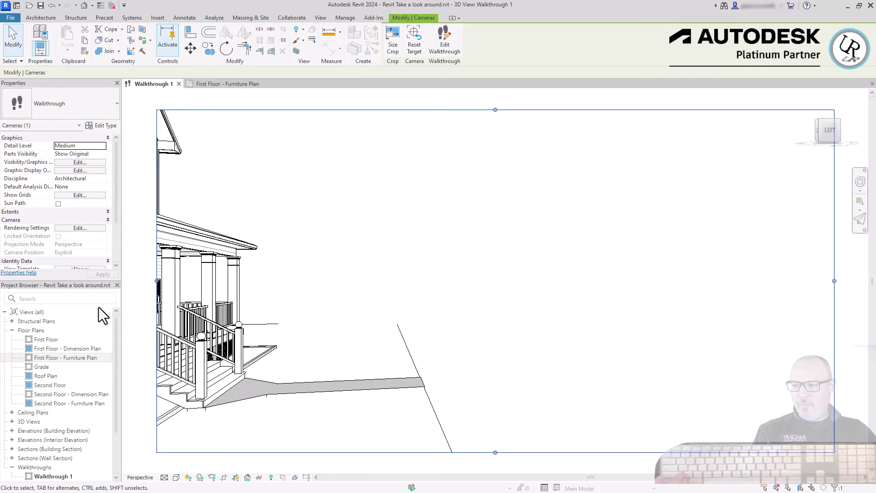
# Expand the Extents properties of the walkthrough camera and open its Rendering Settings
pyautogui.scroll(-3, 117, 240)
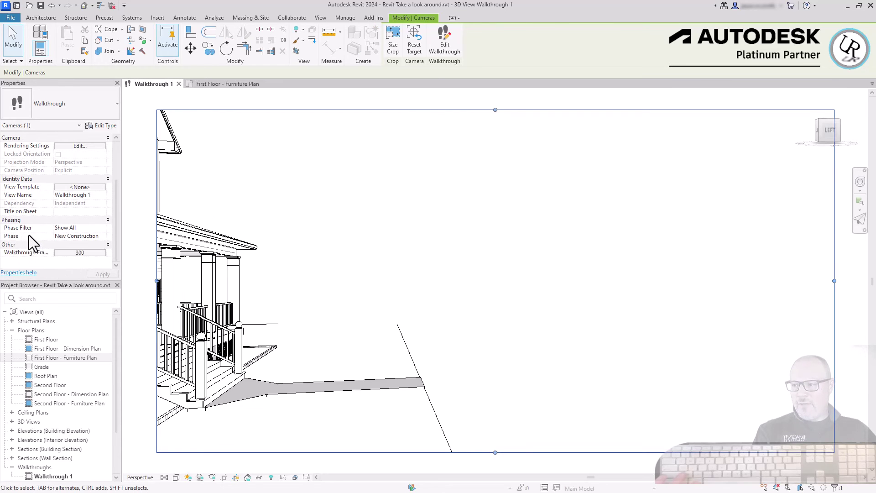
pyautogui.scroll(2, 29, 235)
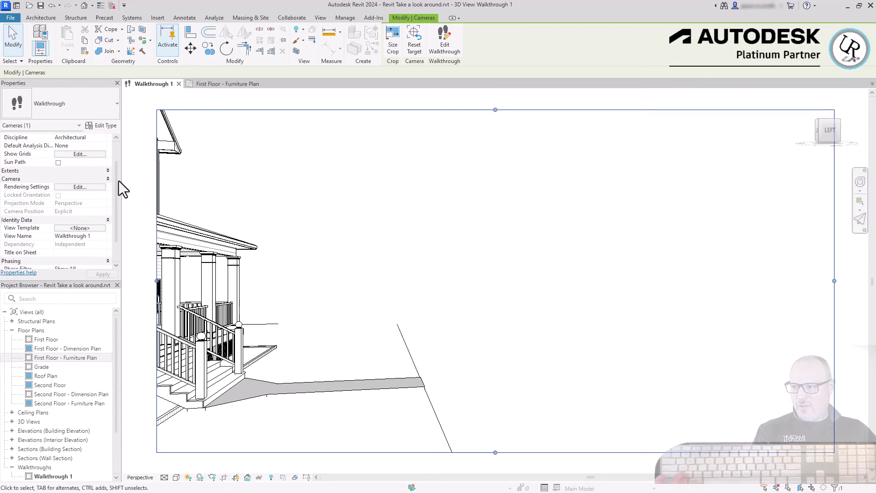
pyautogui.click(108, 170)
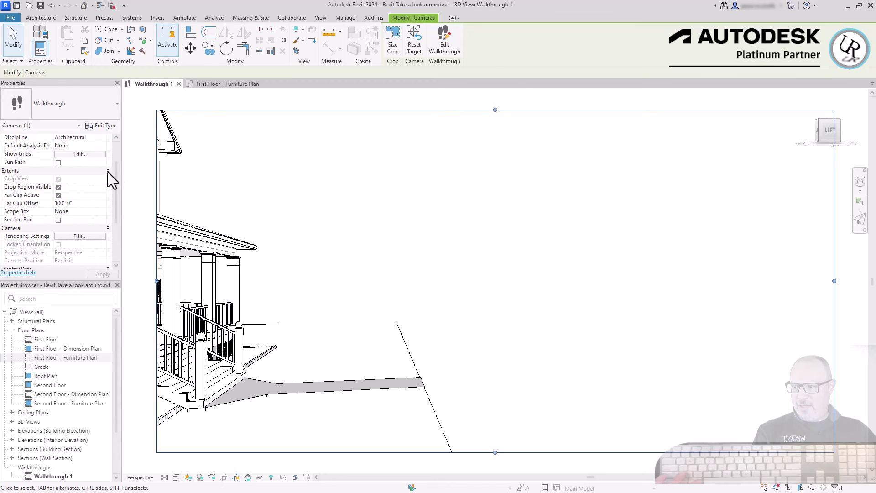
pyautogui.click(79, 236)
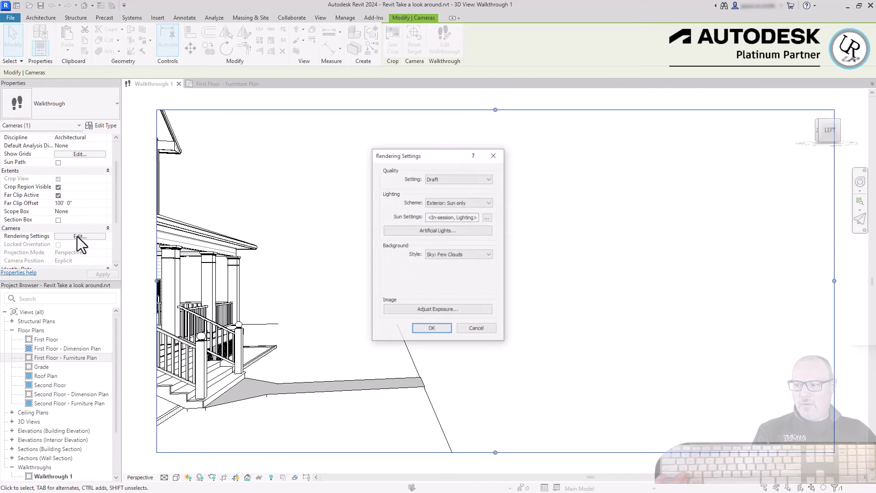